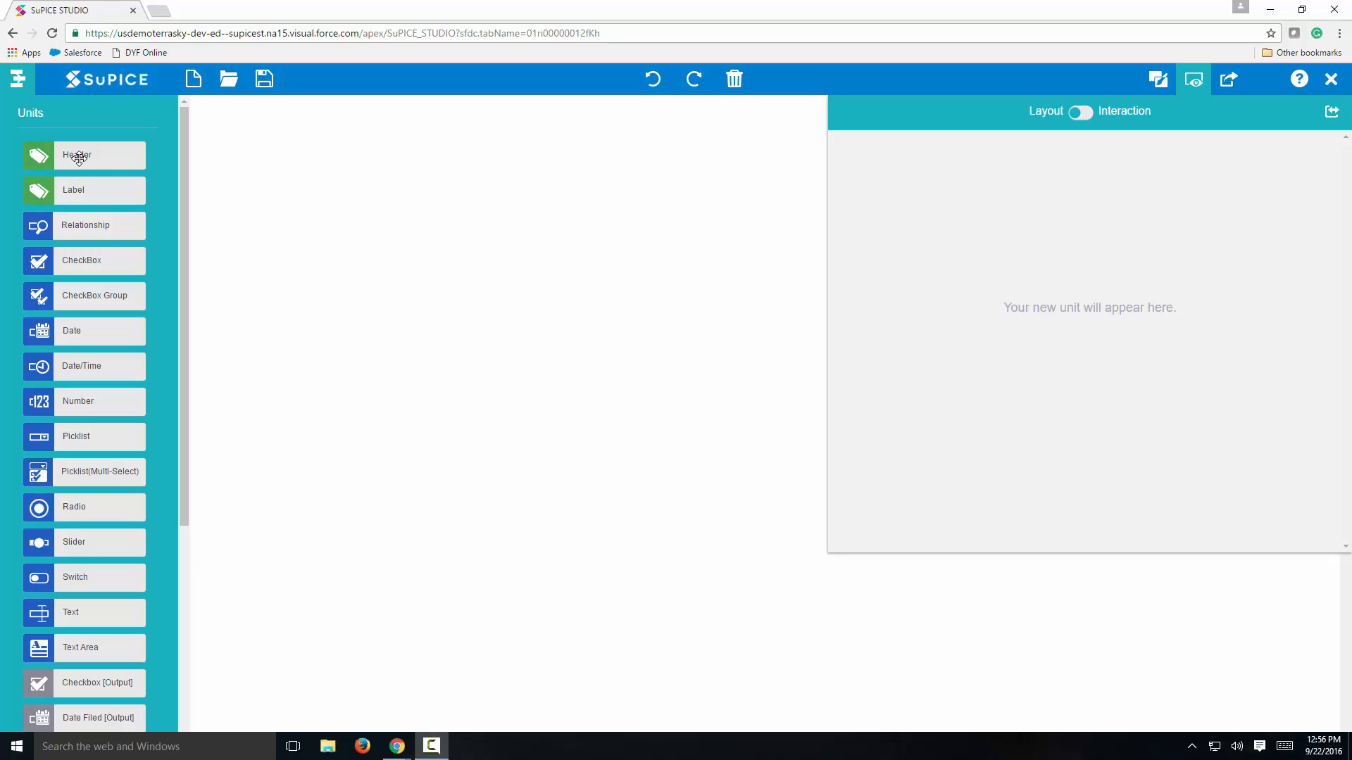
Add a Header unit to the top of the canvas and set its label to "Contact Records".
{"action": "left_click_drag", "start_coordinate": [75, 156], "coordinate": [419, 181]}
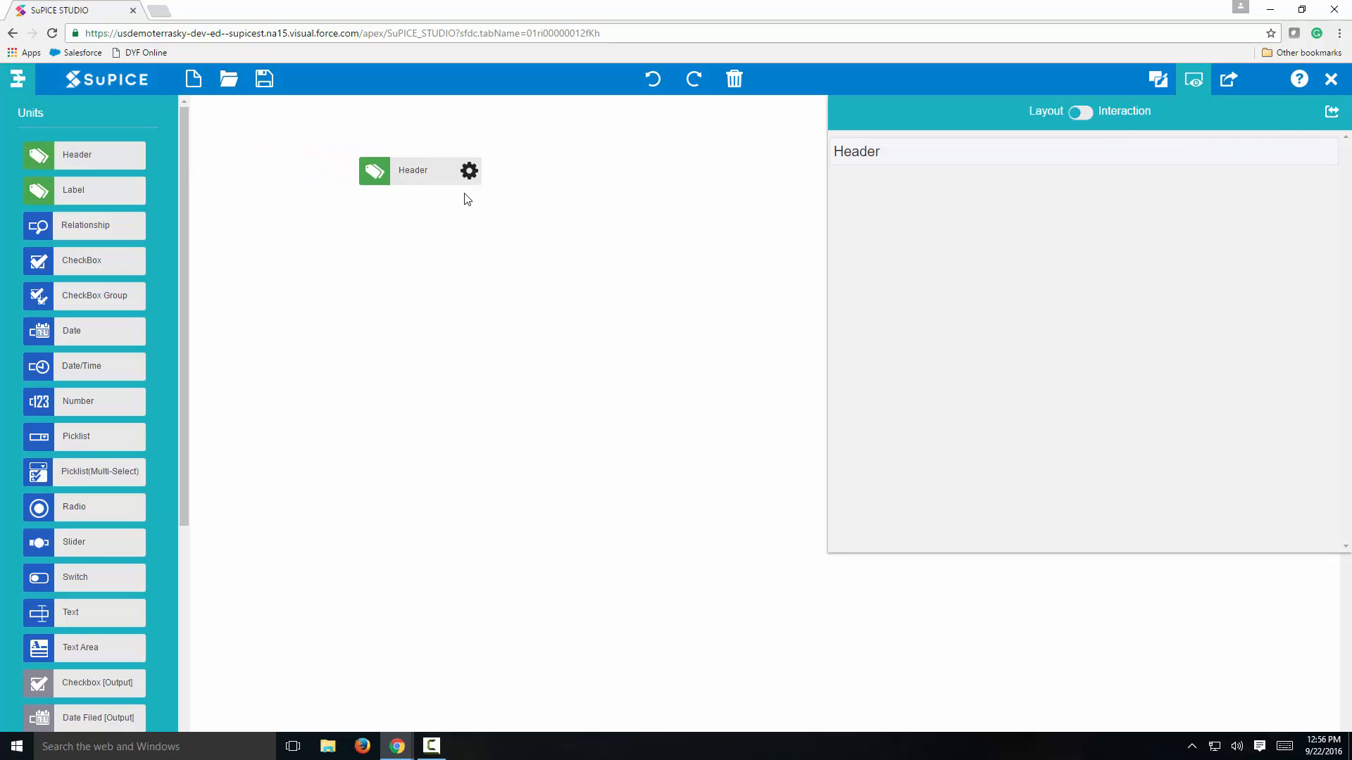
{"action": "left_click", "coordinate": [470, 174]}
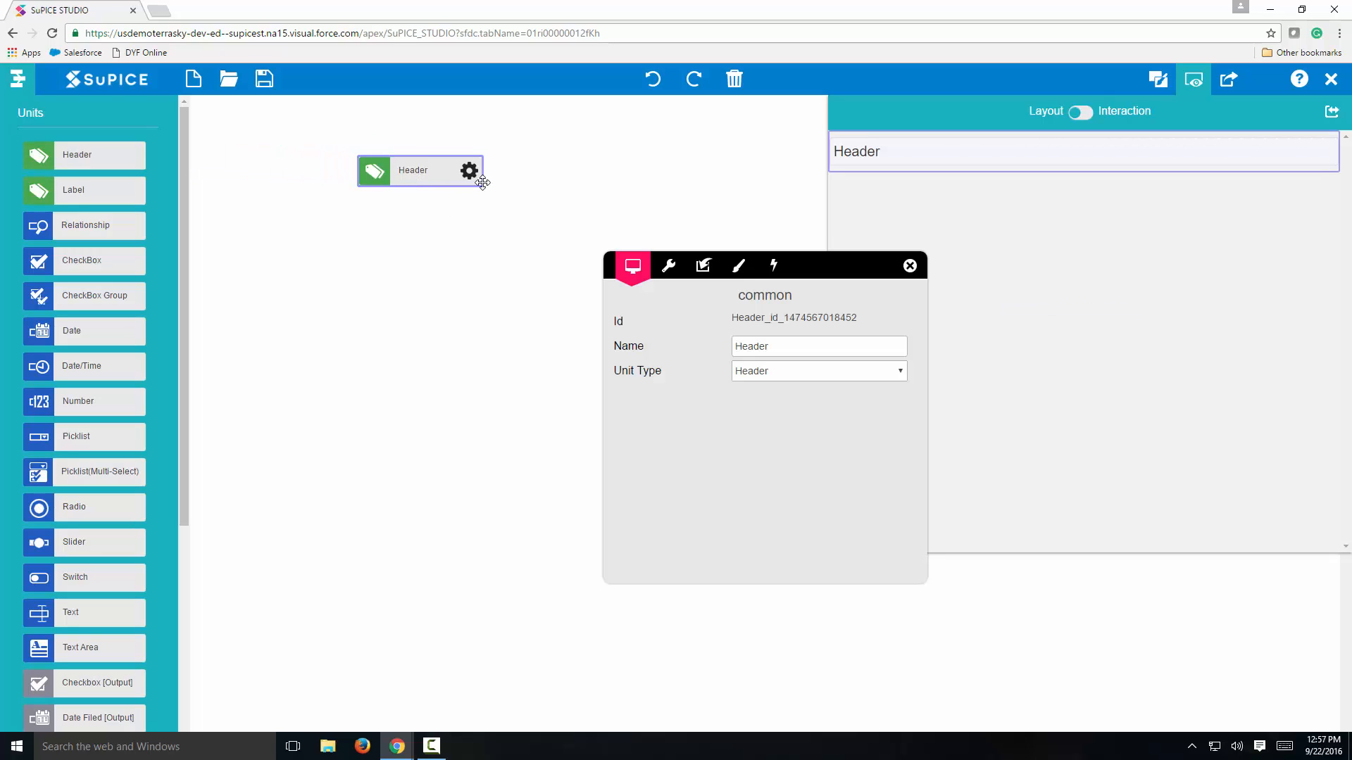
{"action": "left_click", "coordinate": [668, 268]}
{"action": "left_click", "coordinate": [795, 327]}
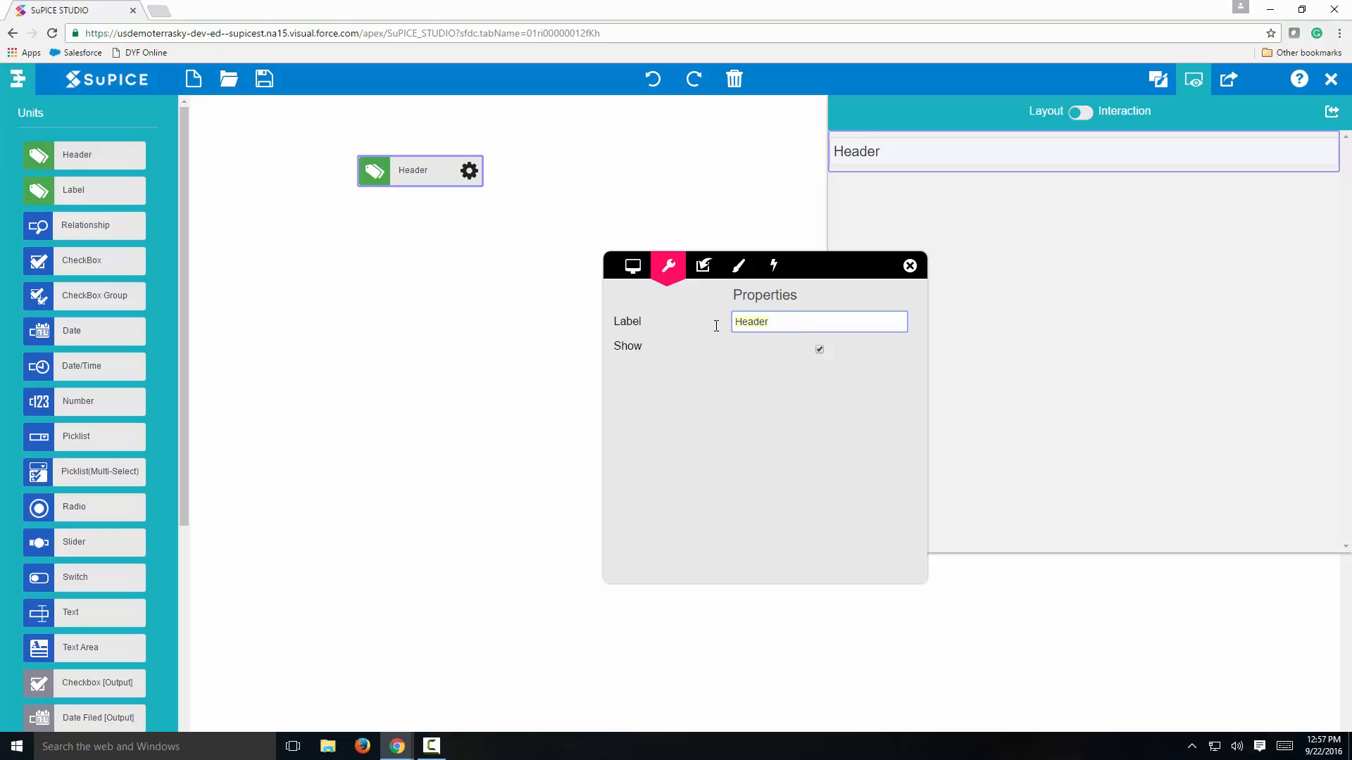
{"action": "type", "text": "Contact Records"}
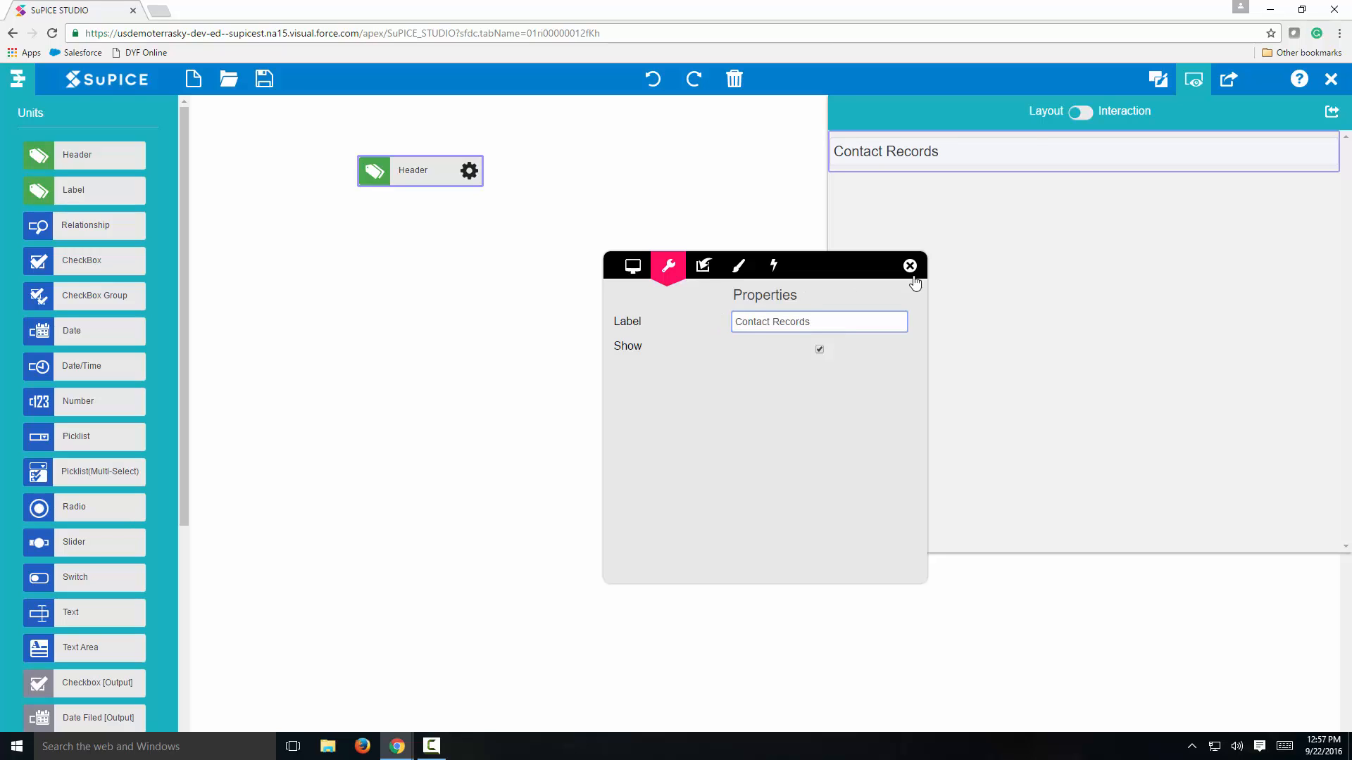
{"action": "left_click", "coordinate": [911, 269]}
Add a Text unit below the header and name it "Email Field".
{"action": "left_click_drag", "start_coordinate": [69, 621], "coordinate": [399, 248]}
{"action": "left_click", "coordinate": [468, 242]}
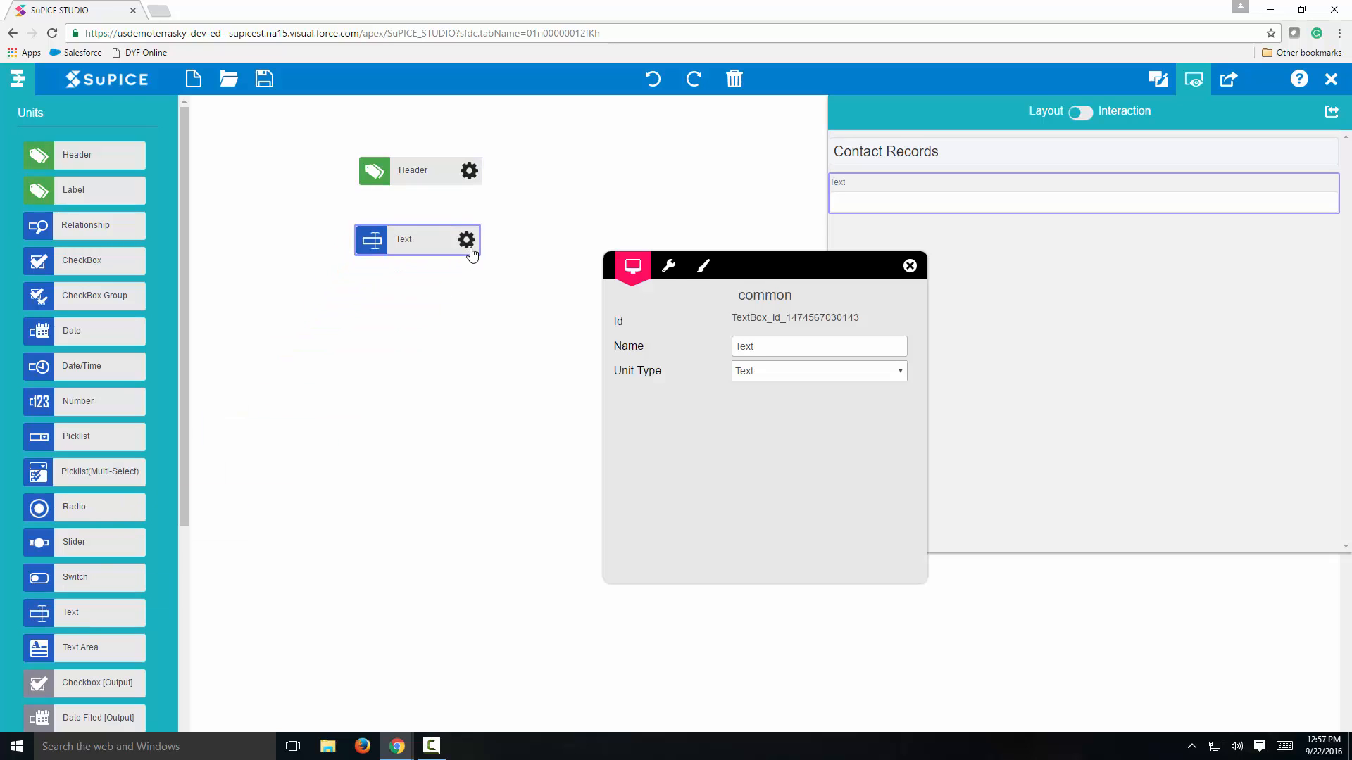
{"action": "left_click", "coordinate": [744, 348]}
{"action": "type", "text": "Email Field"}
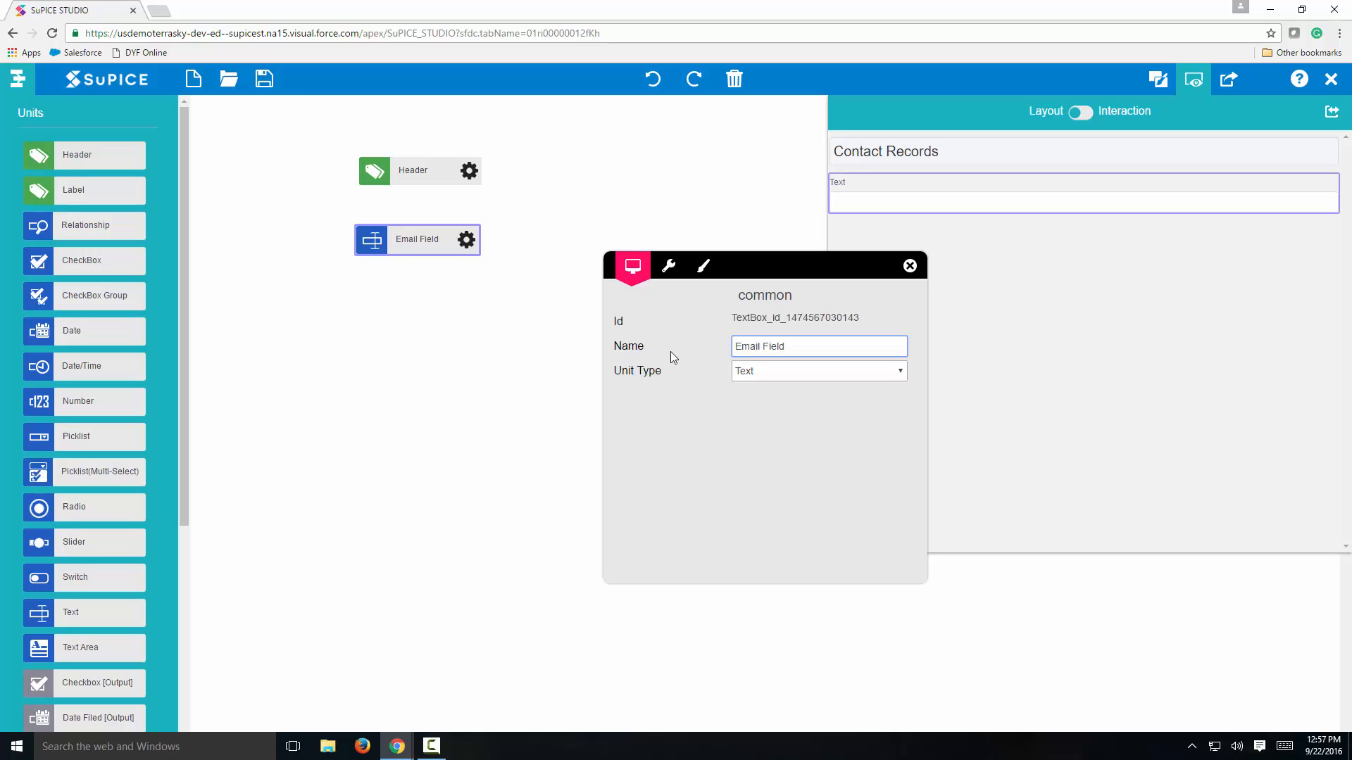
Give the Email Field unit the label "Email" and the placeholder "Type Here..".
{"action": "left_click", "coordinate": [669, 267]}
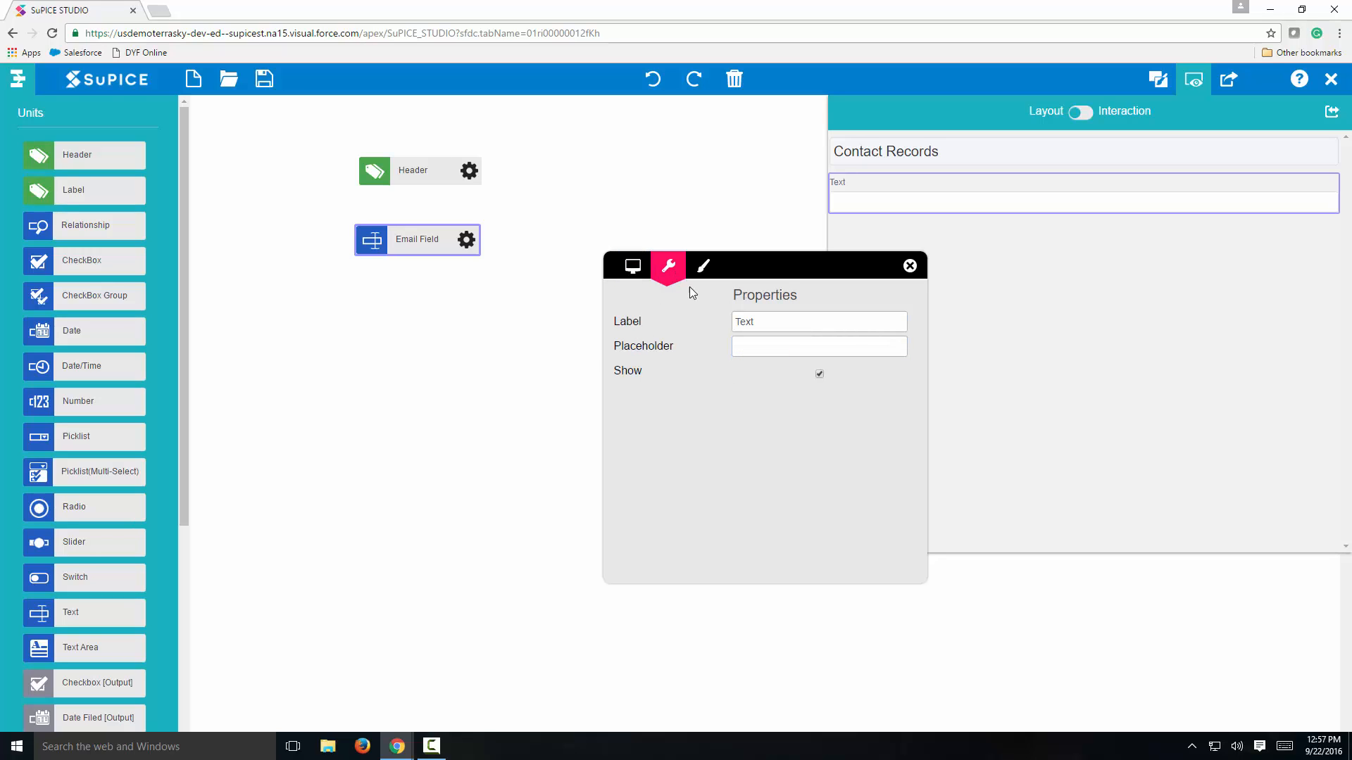
{"action": "left_click", "coordinate": [778, 328]}
{"action": "type", "text": "Email"}
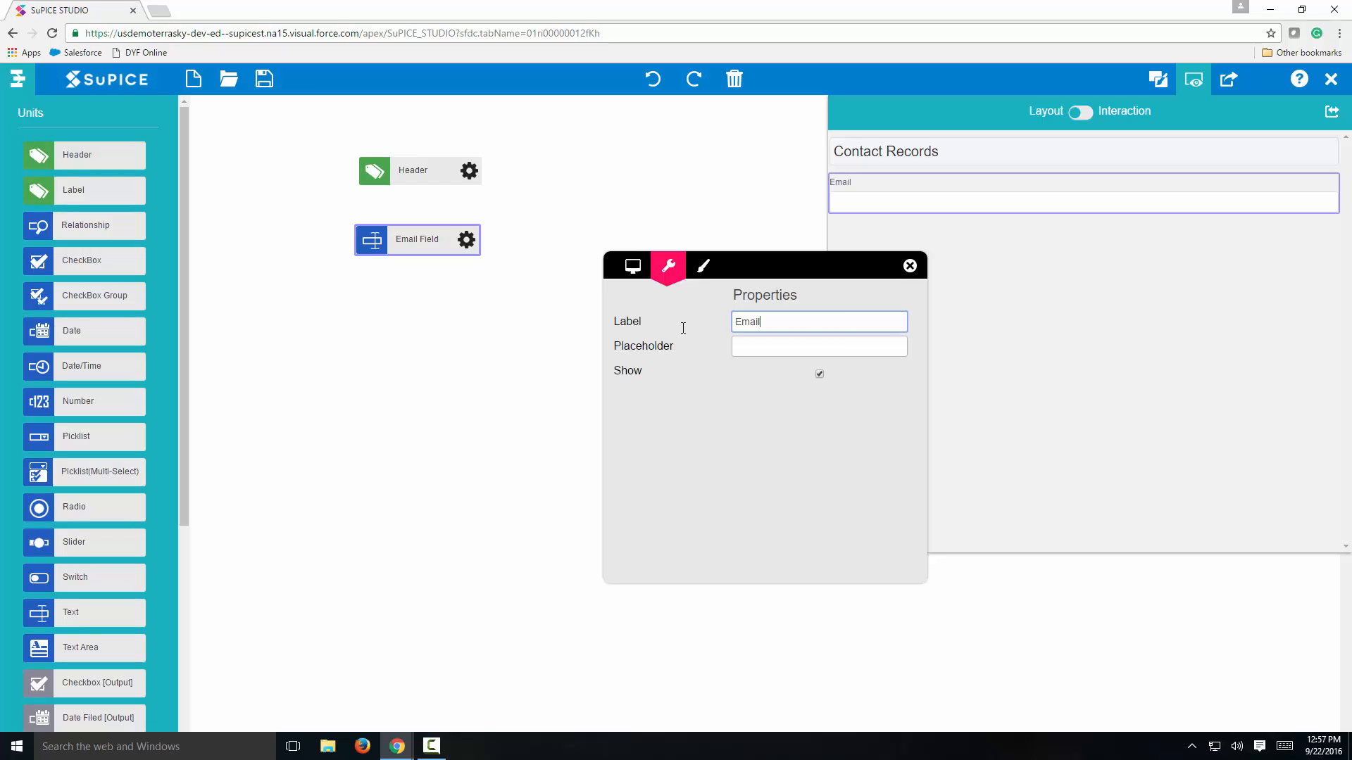
{"action": "left_click", "coordinate": [765, 347]}
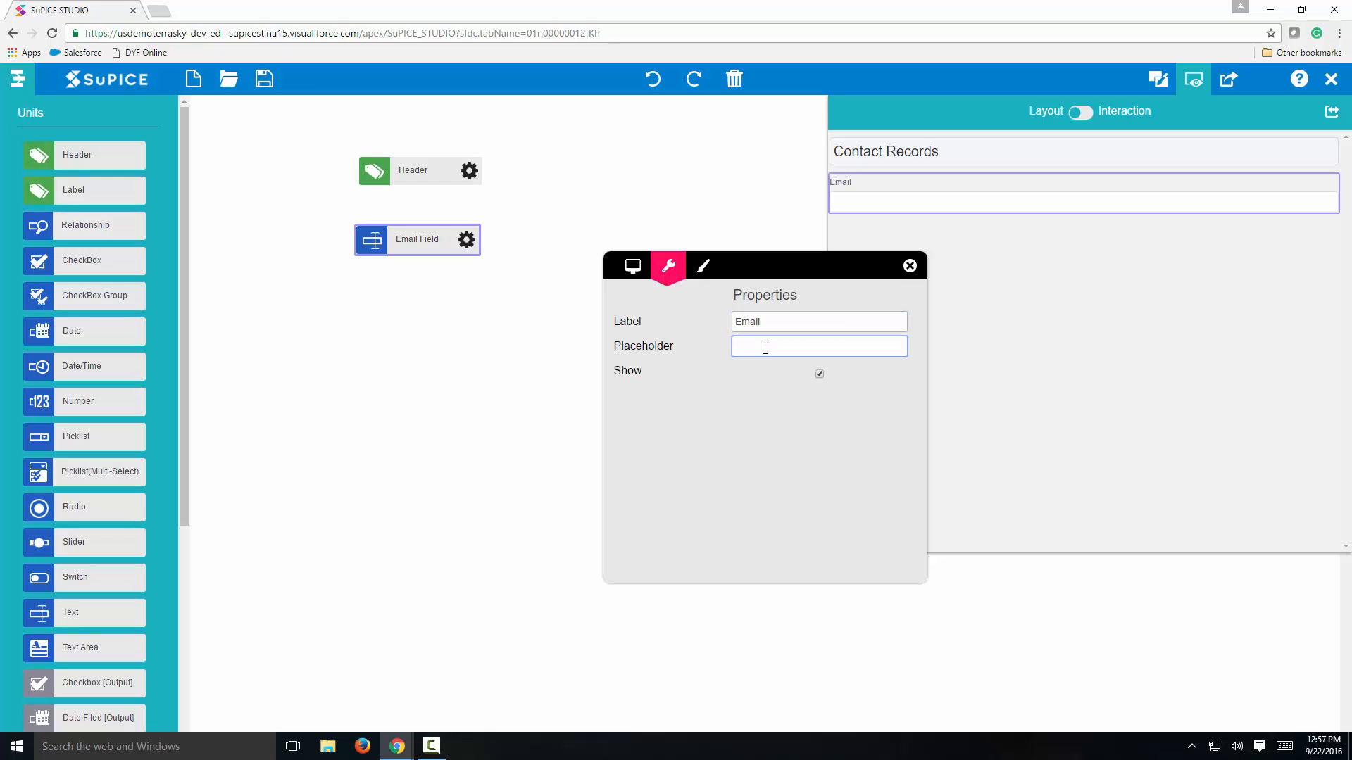
{"action": "type", "text": "Type Here.."}
Add a Button unit below the Email Field and set its label to "Search".
{"action": "scroll", "coordinate": [95, 529], "scroll_direction": "down", "scroll_amount": 4}
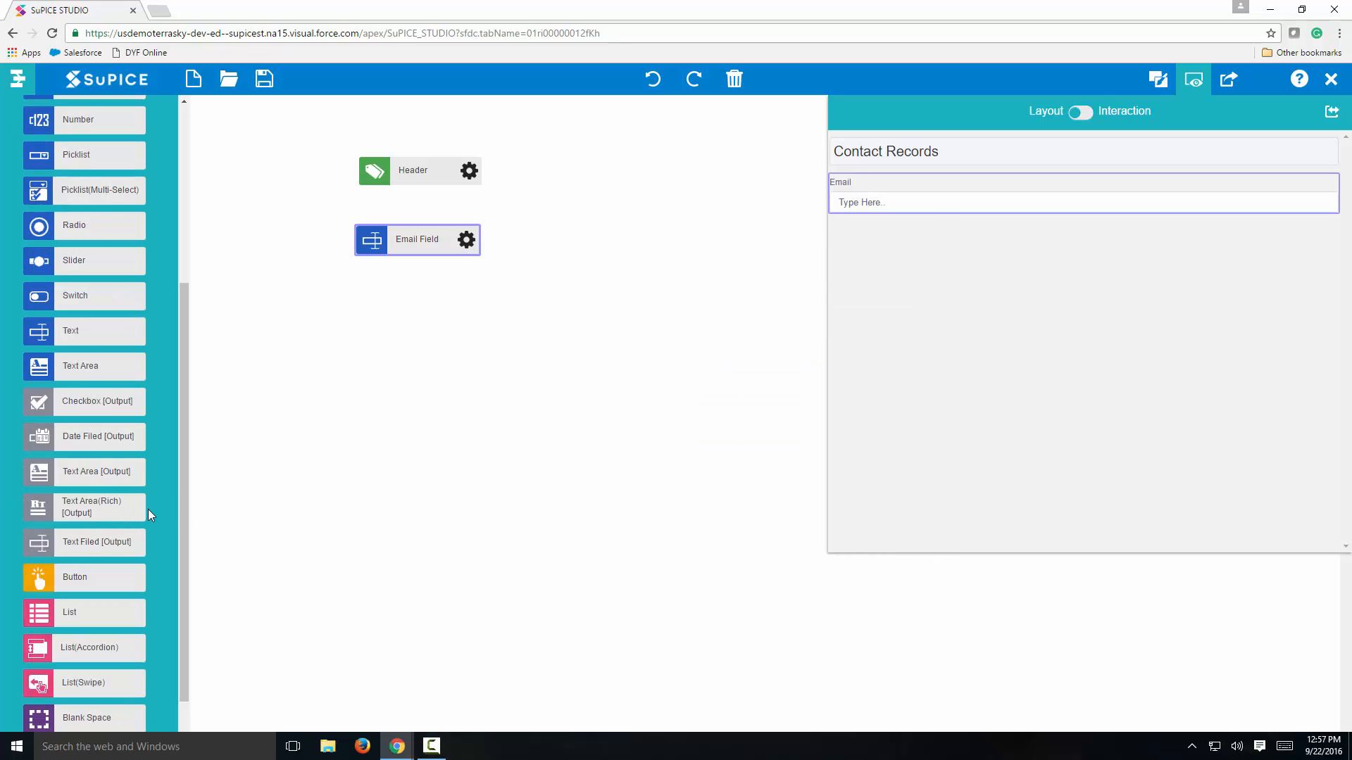
{"action": "left_click_drag", "start_coordinate": [83, 576], "coordinate": [420, 314]}
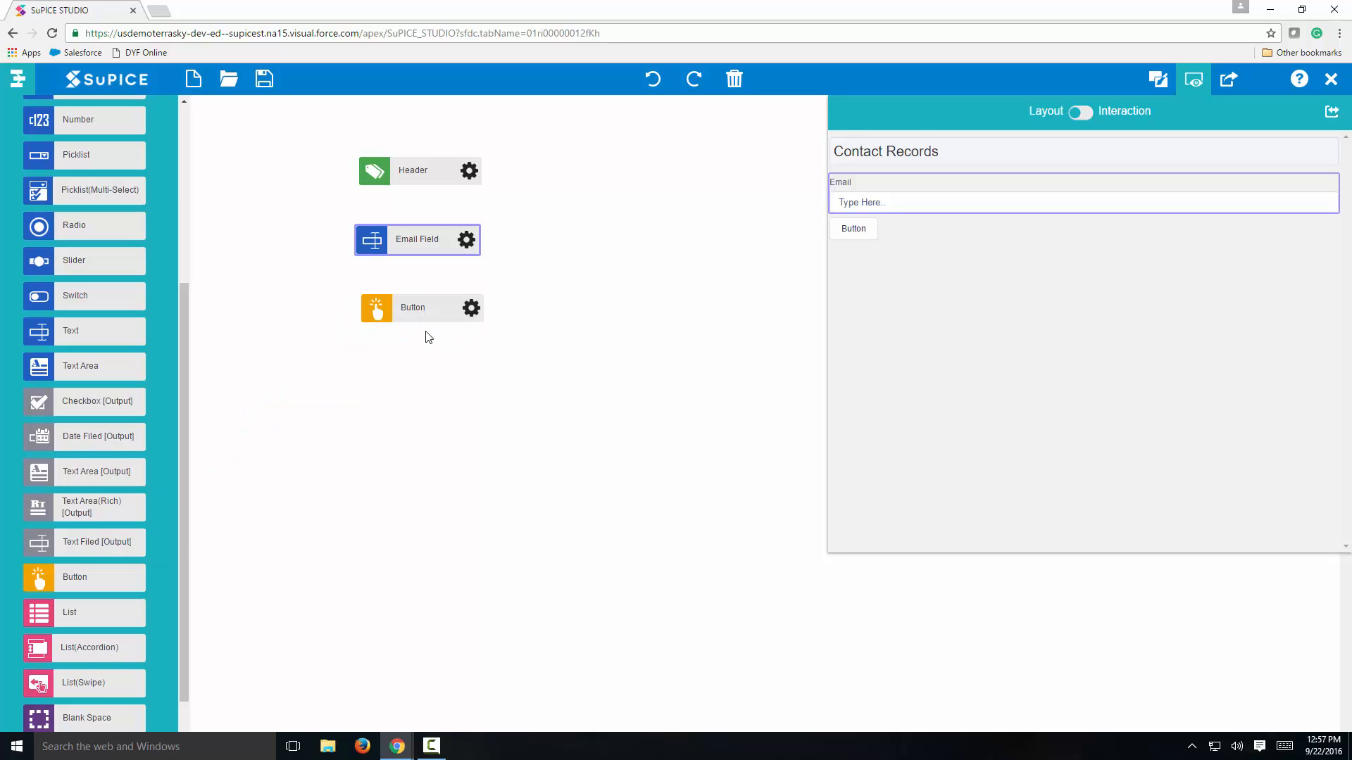
{"action": "left_click", "coordinate": [471, 308]}
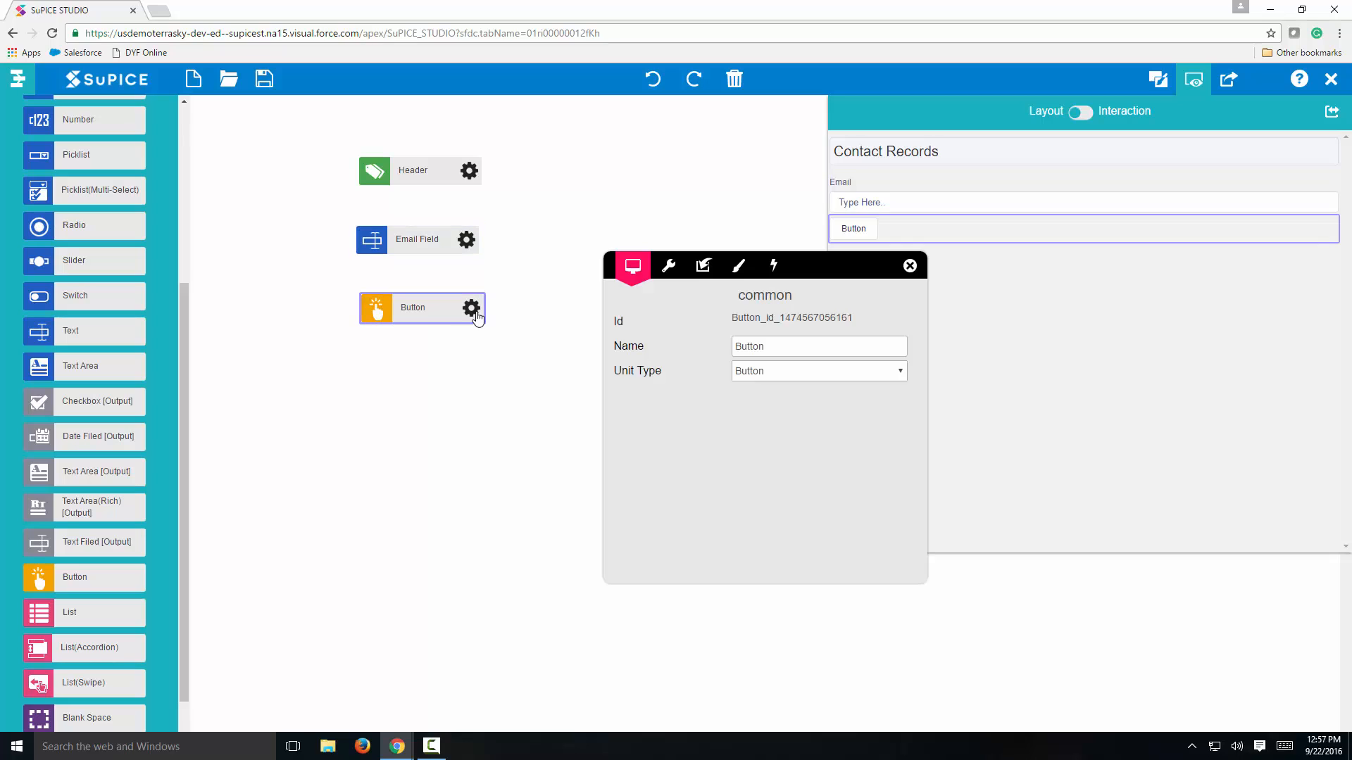
{"action": "left_click", "coordinate": [669, 269]}
{"action": "left_click", "coordinate": [771, 325]}
{"action": "type", "text": "Search"}
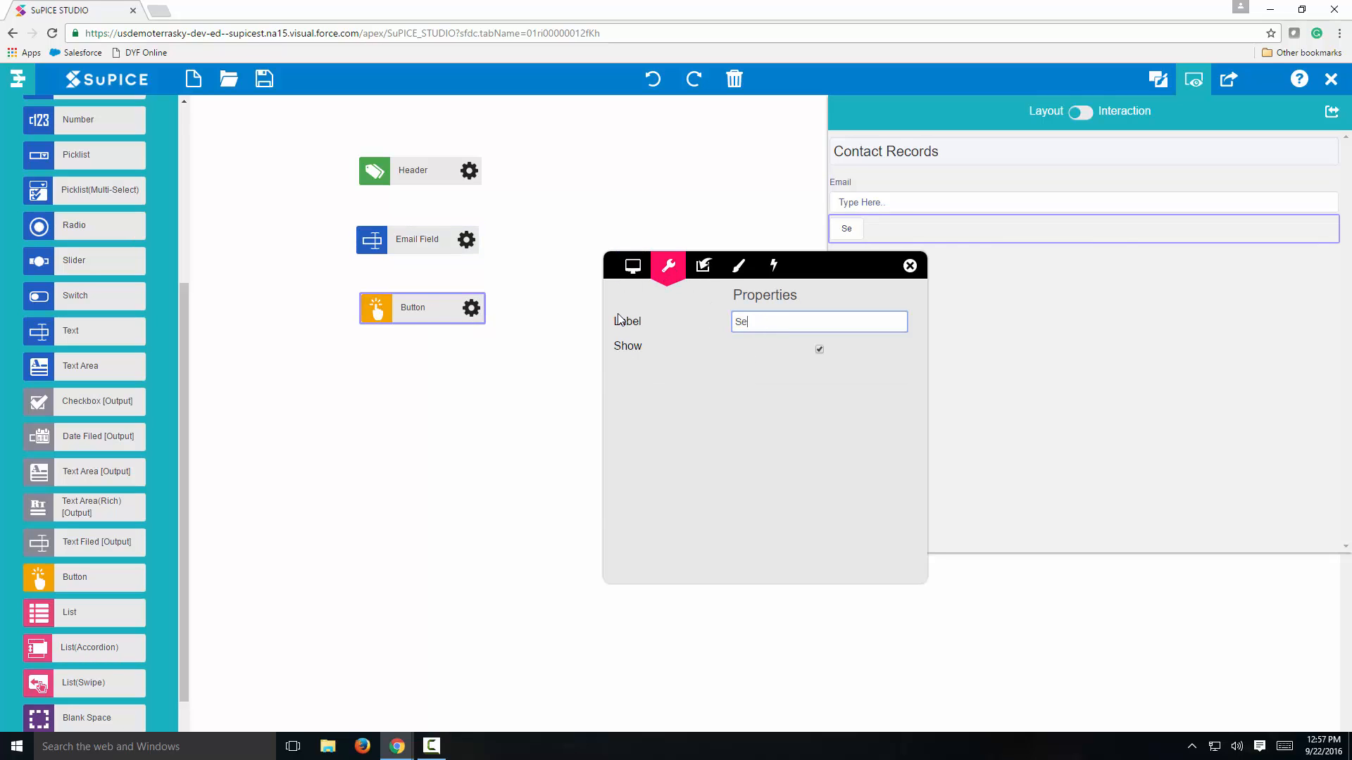
{"action": "left_click", "coordinate": [910, 266]}
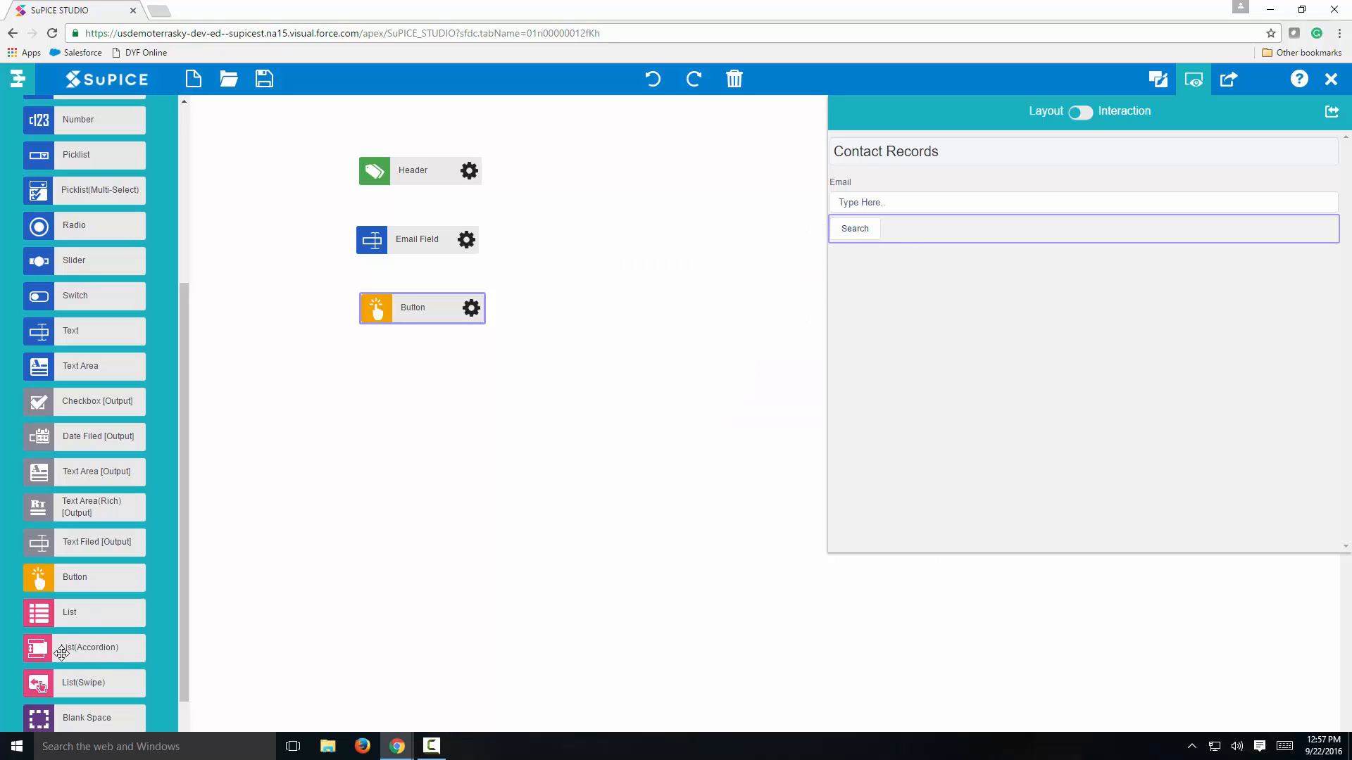
Add a List(Accordion) unit below the button and choose the Contact object as its data source.
{"action": "left_click_drag", "start_coordinate": [80, 654], "coordinate": [407, 387]}
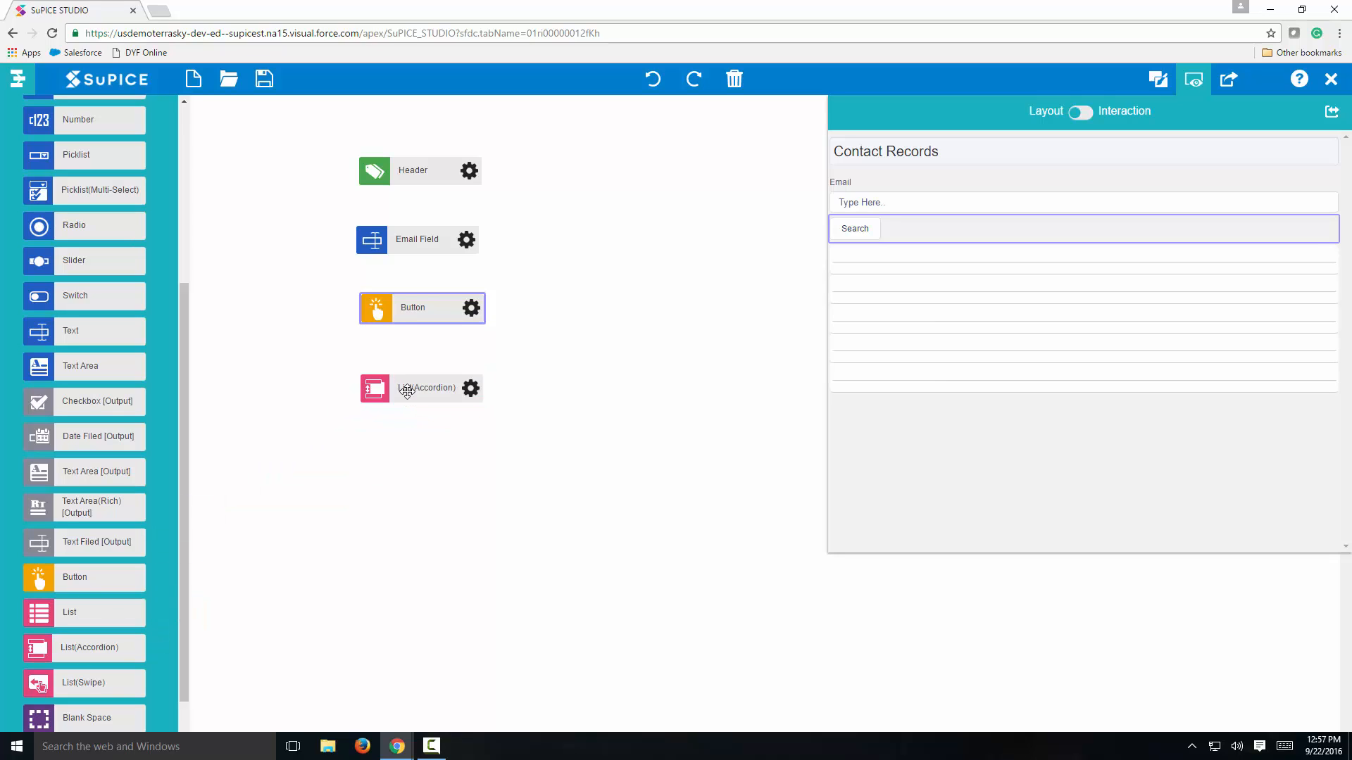
{"action": "left_click", "coordinate": [470, 388]}
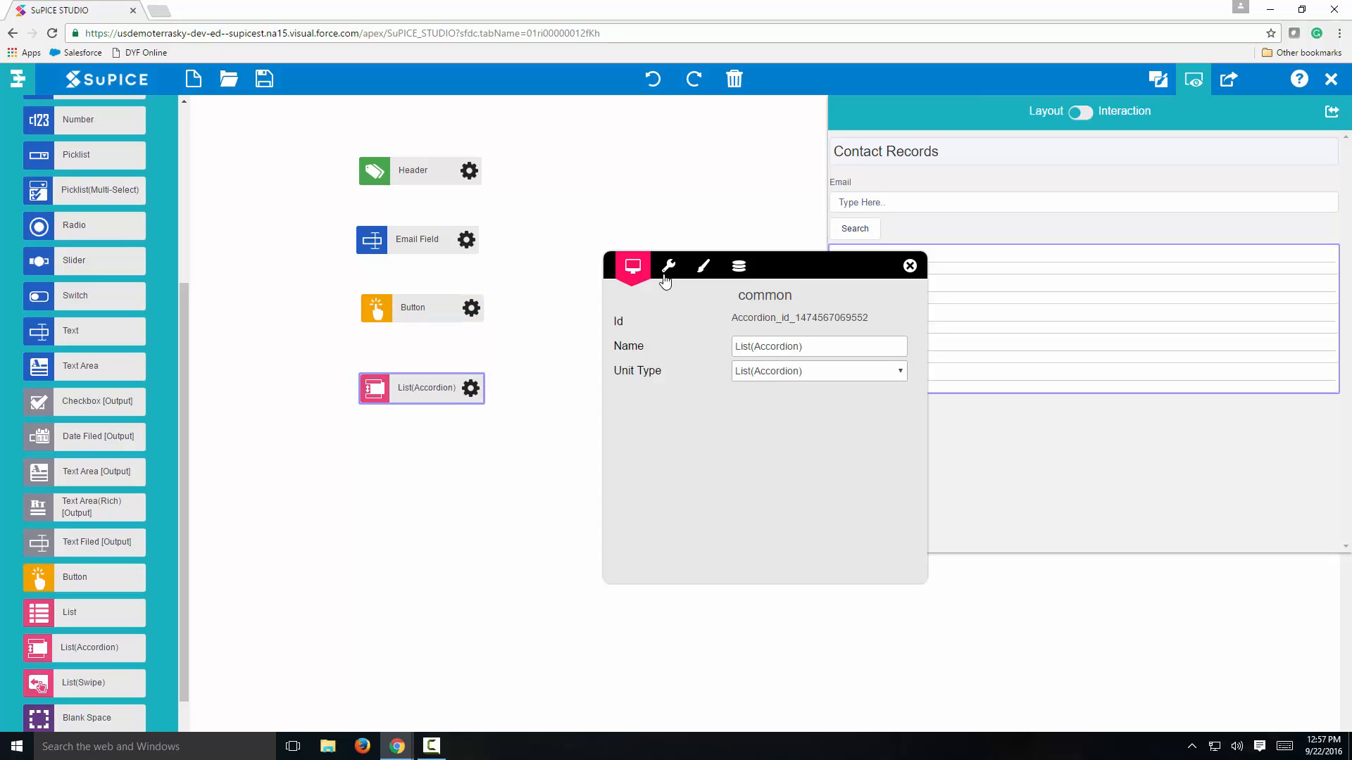
{"action": "left_click", "coordinate": [739, 267]}
{"action": "left_click", "coordinate": [742, 317]}
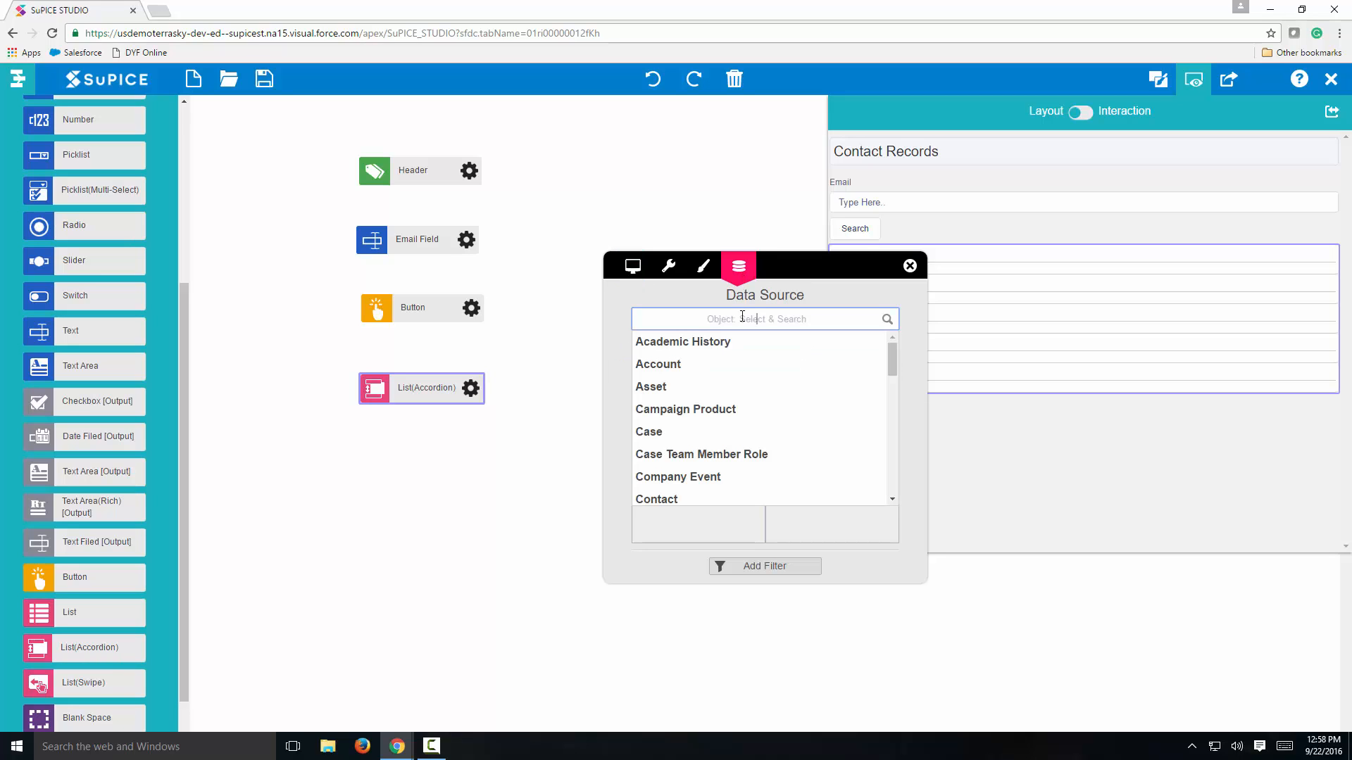
{"action": "type", "text": "cont"}
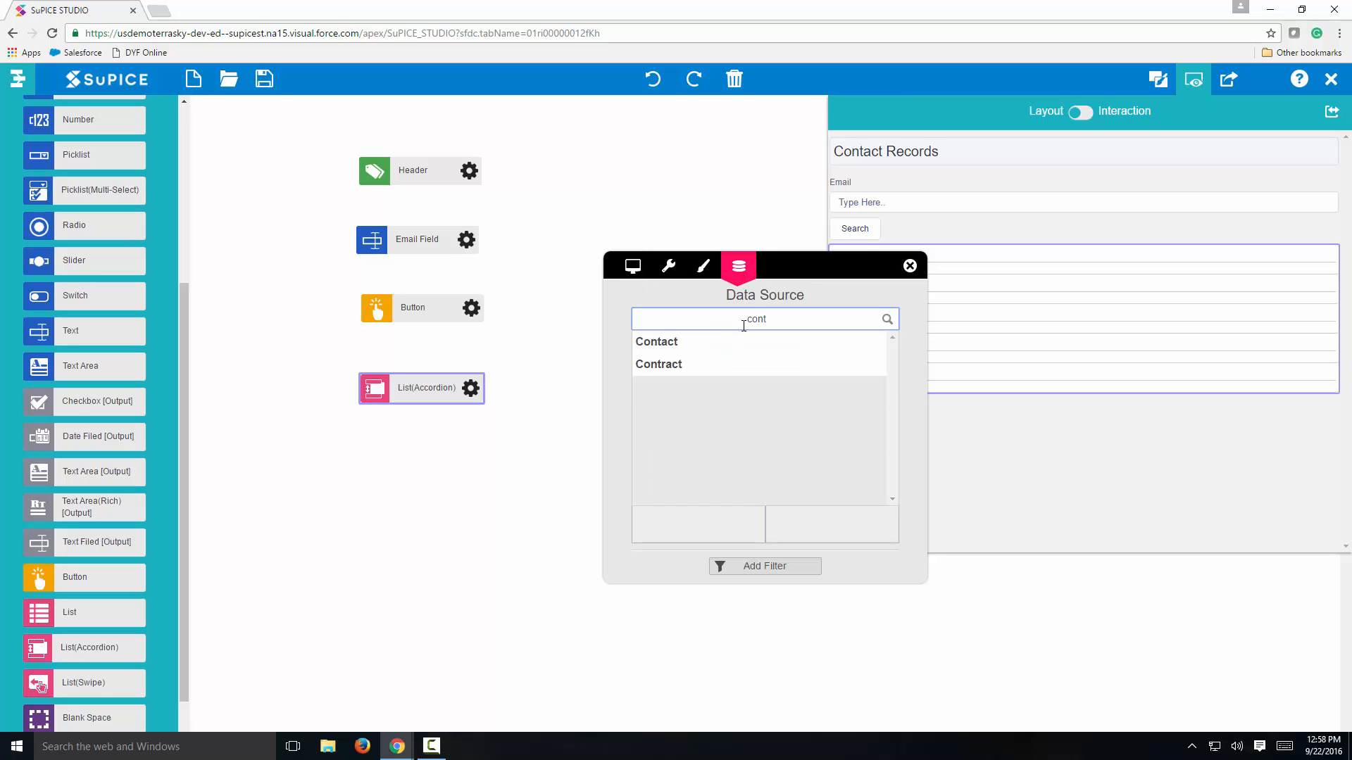
{"action": "left_click", "coordinate": [739, 341]}
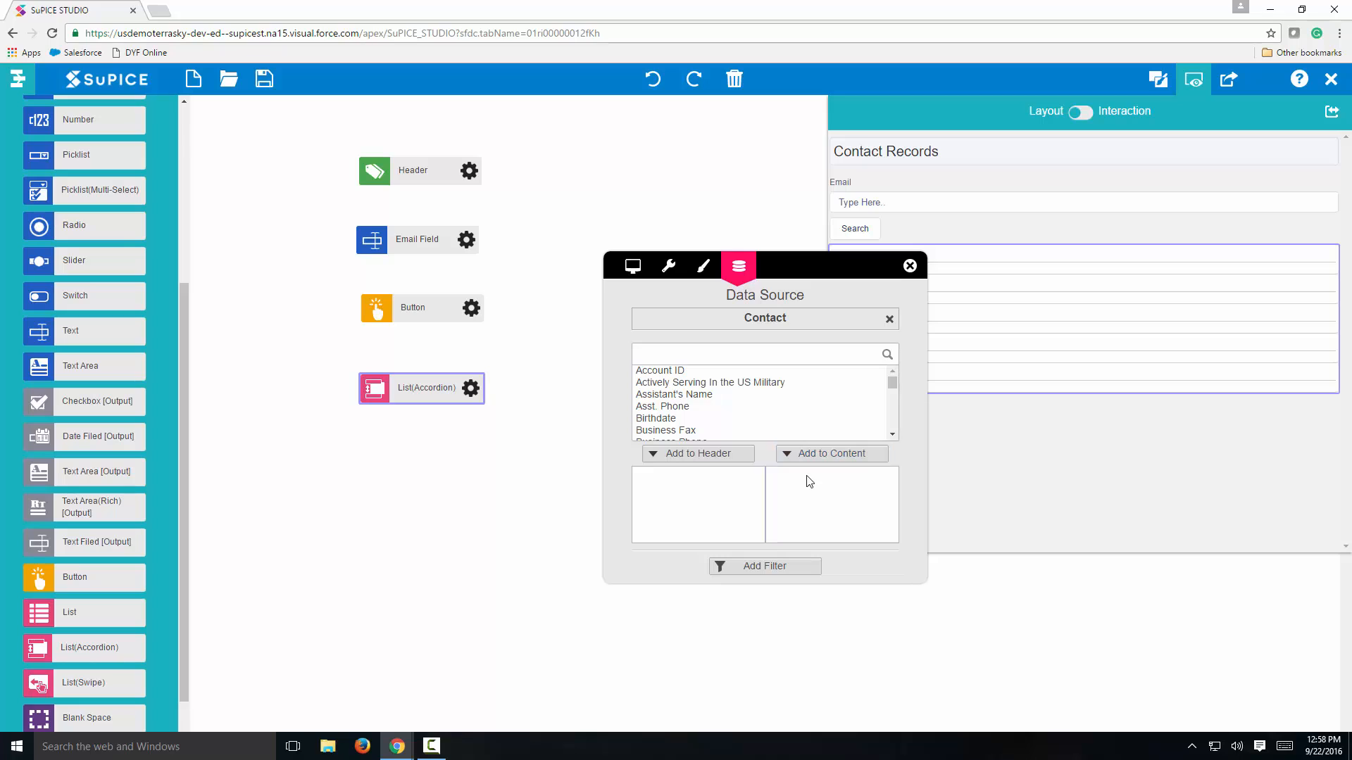
Find the Full Name field of the Contact object and add it to the accordion list's header.
{"action": "left_click", "coordinate": [754, 352]}
{"action": "type", "text": "ful"}
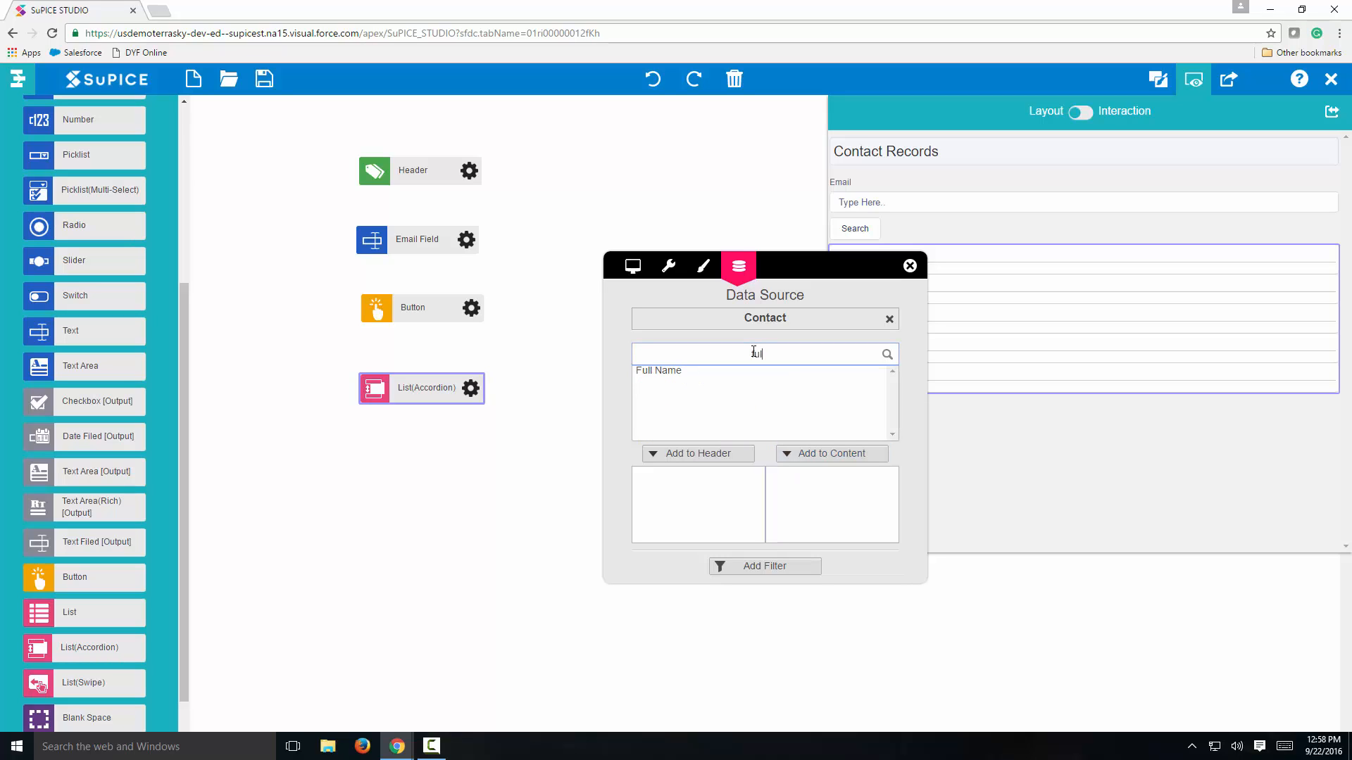
{"action": "left_click", "coordinate": [691, 375]}
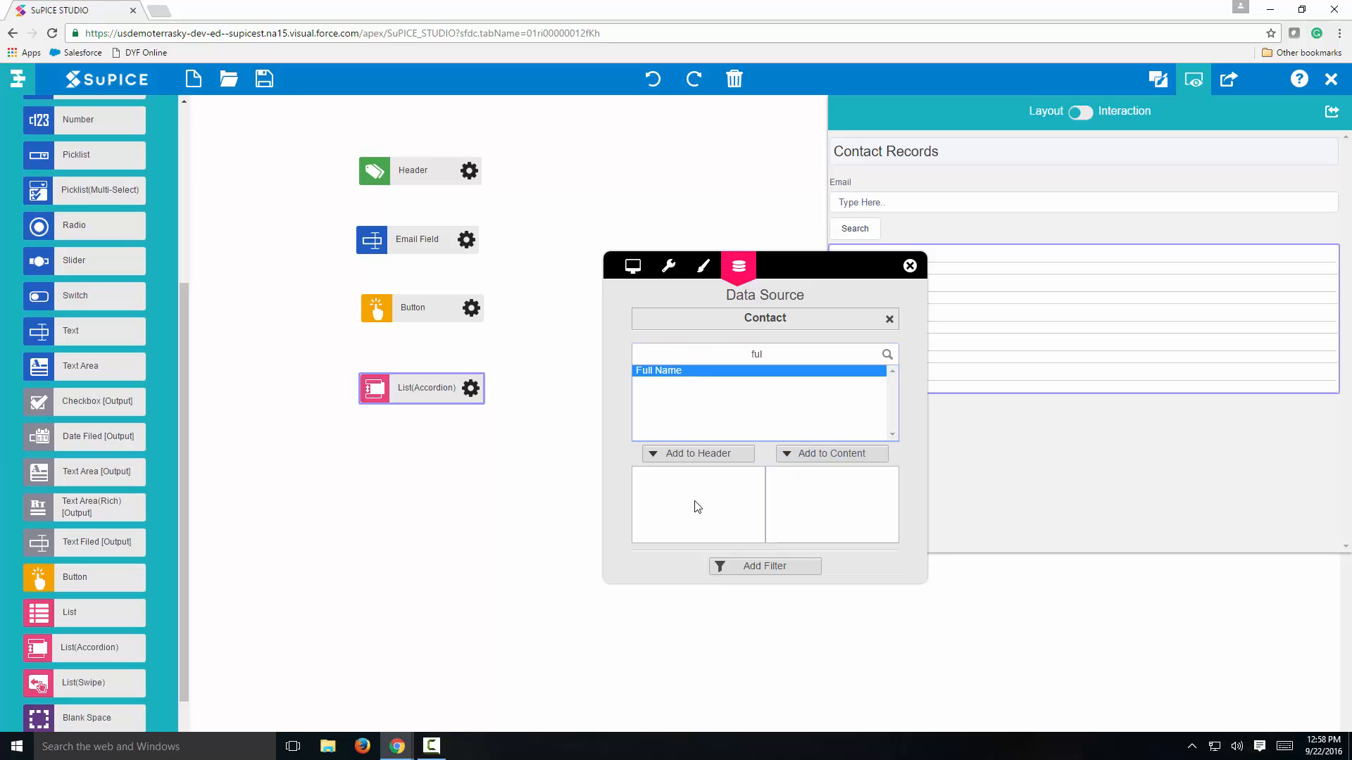
{"action": "left_click", "coordinate": [699, 455]}
Find the Email field and add it to the accordion list's content.
{"action": "key", "text": "BackSpace"}
{"action": "key", "text": "BackSpace"}
{"action": "key", "text": "BackSpace"}
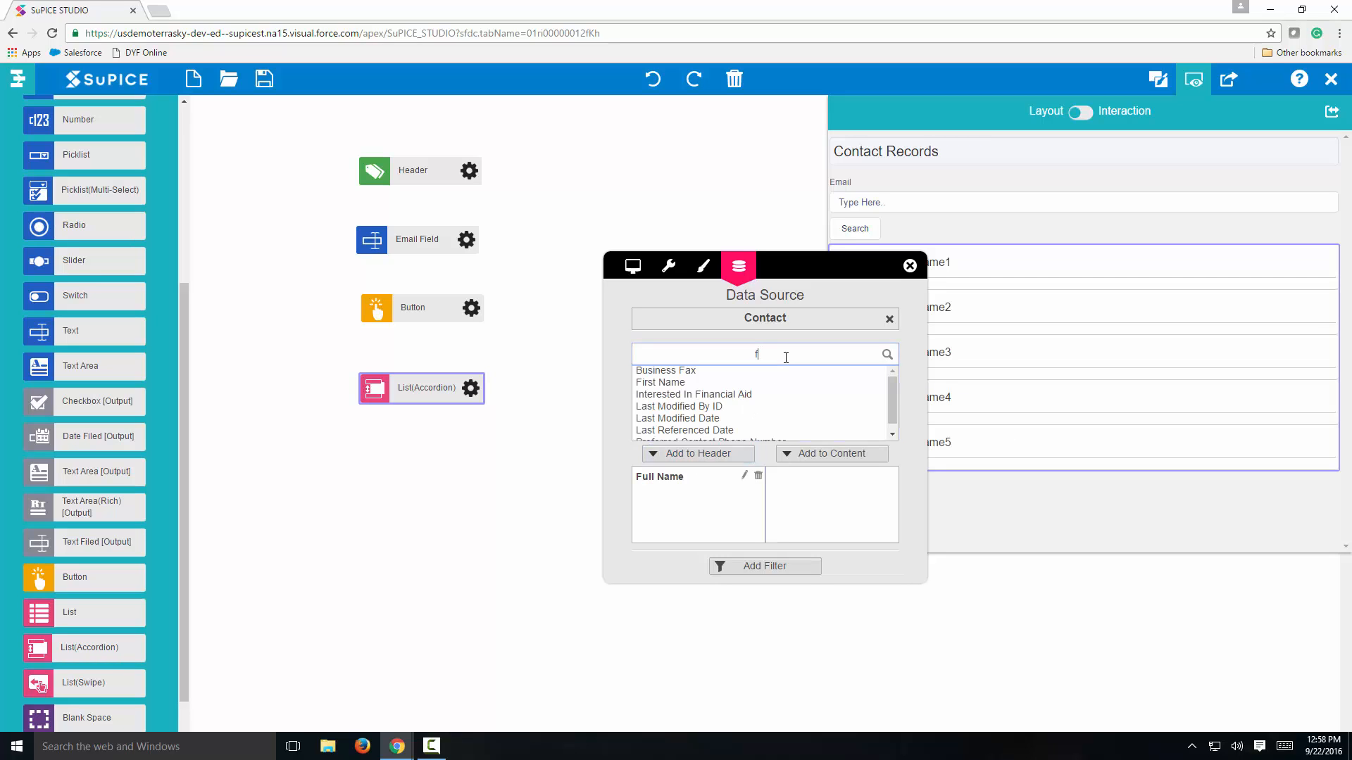
{"action": "type", "text": "email"}
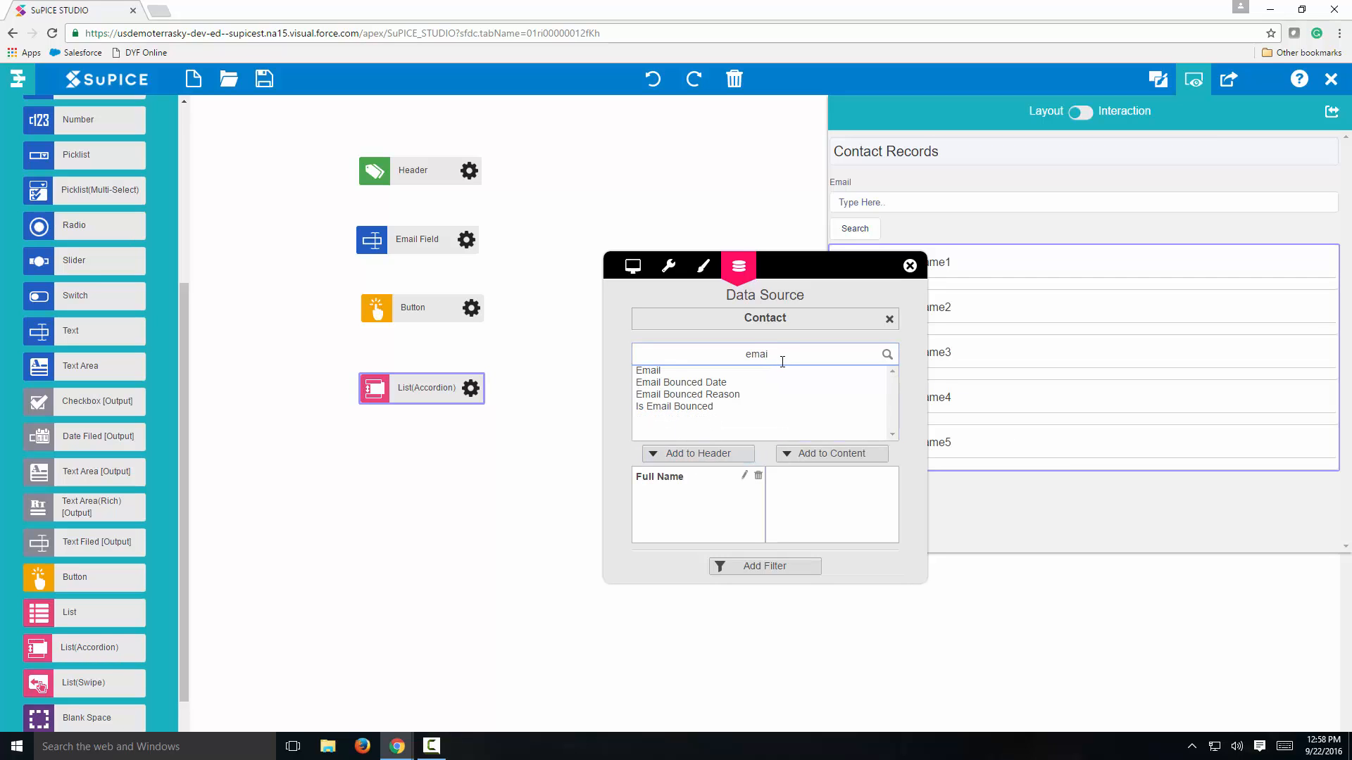
{"action": "left_click", "coordinate": [778, 371]}
{"action": "left_click", "coordinate": [813, 454]}
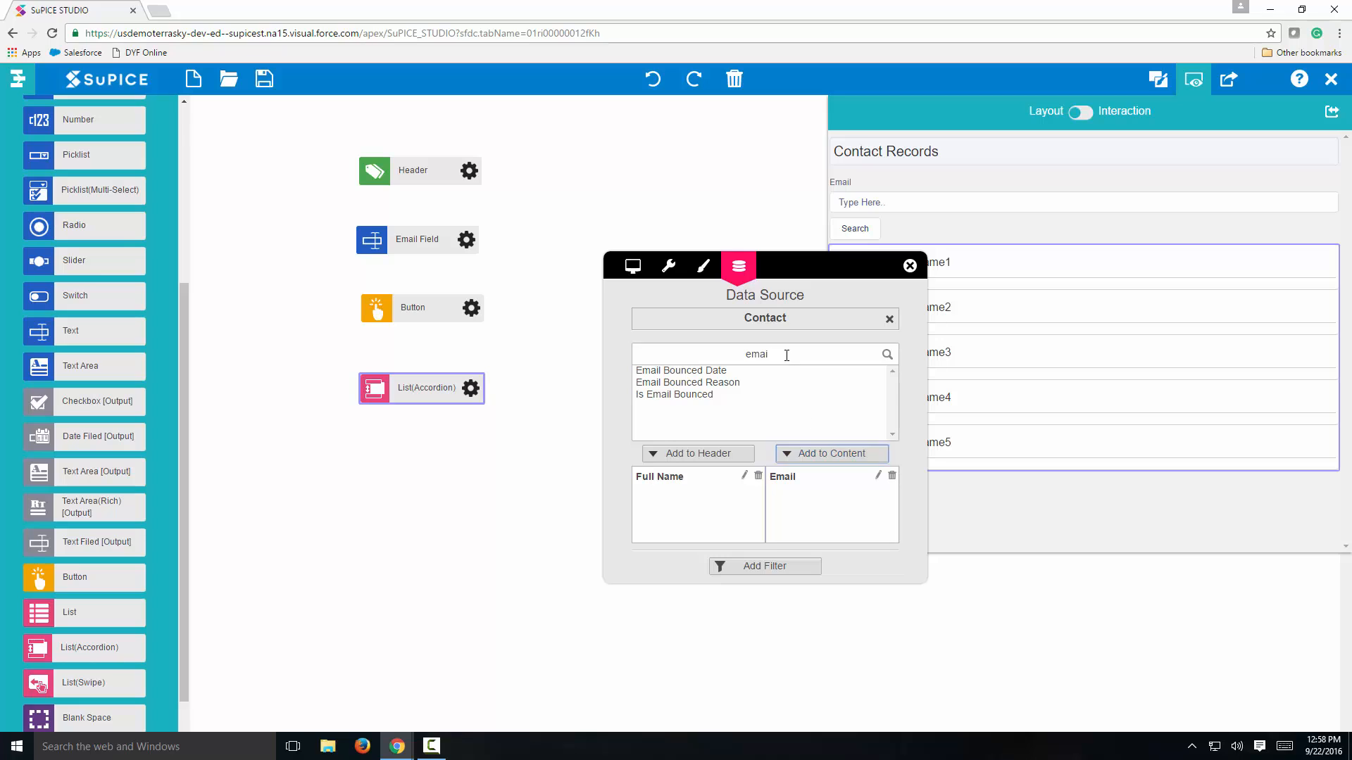
Find the Title field and add it to the accordion list's content below Email.
{"action": "left_click", "coordinate": [681, 346]}
{"action": "key", "text": "BackSpace"}
{"action": "key", "text": "BackSpace"}
{"action": "key", "text": "BackSpace"}
{"action": "key", "text": "BackSpace"}
{"action": "type", "text": "titl"}
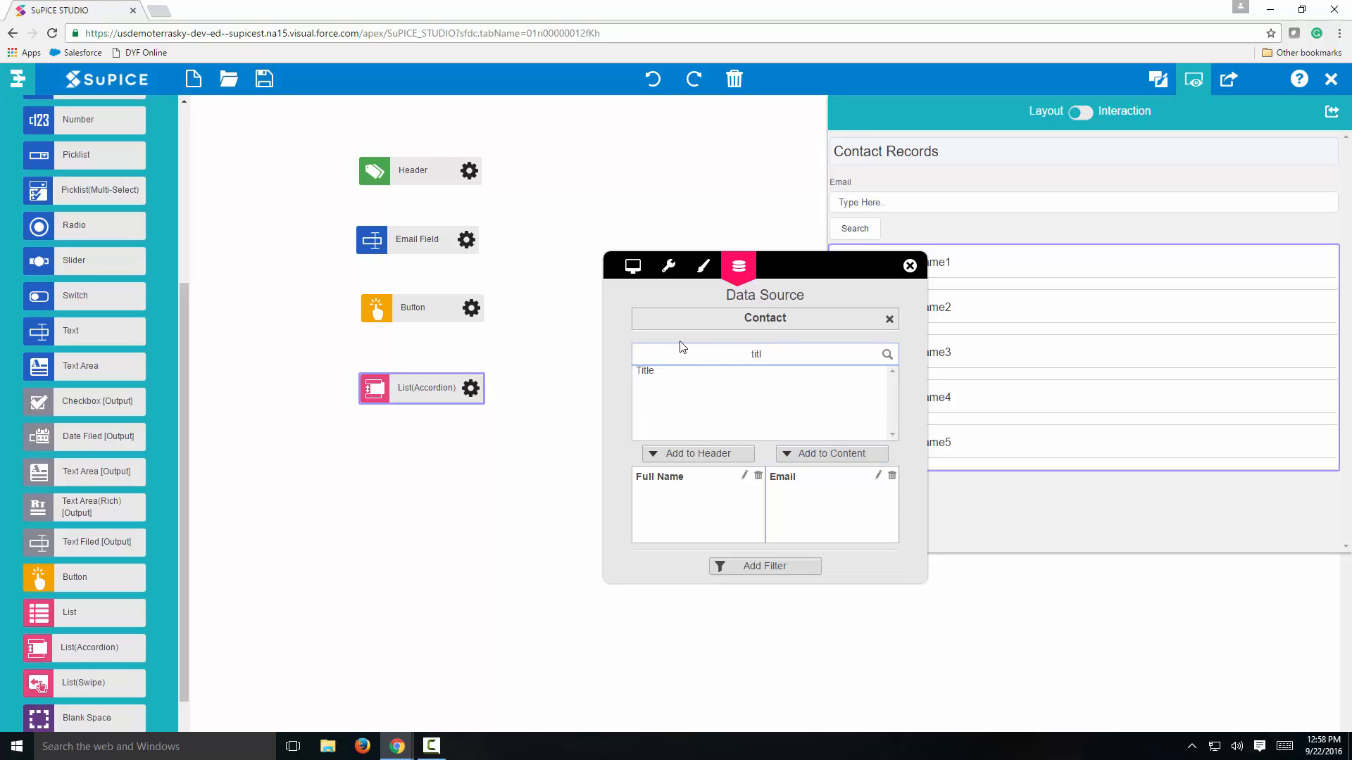
{"action": "left_click", "coordinate": [677, 376]}
{"action": "left_click", "coordinate": [818, 456]}
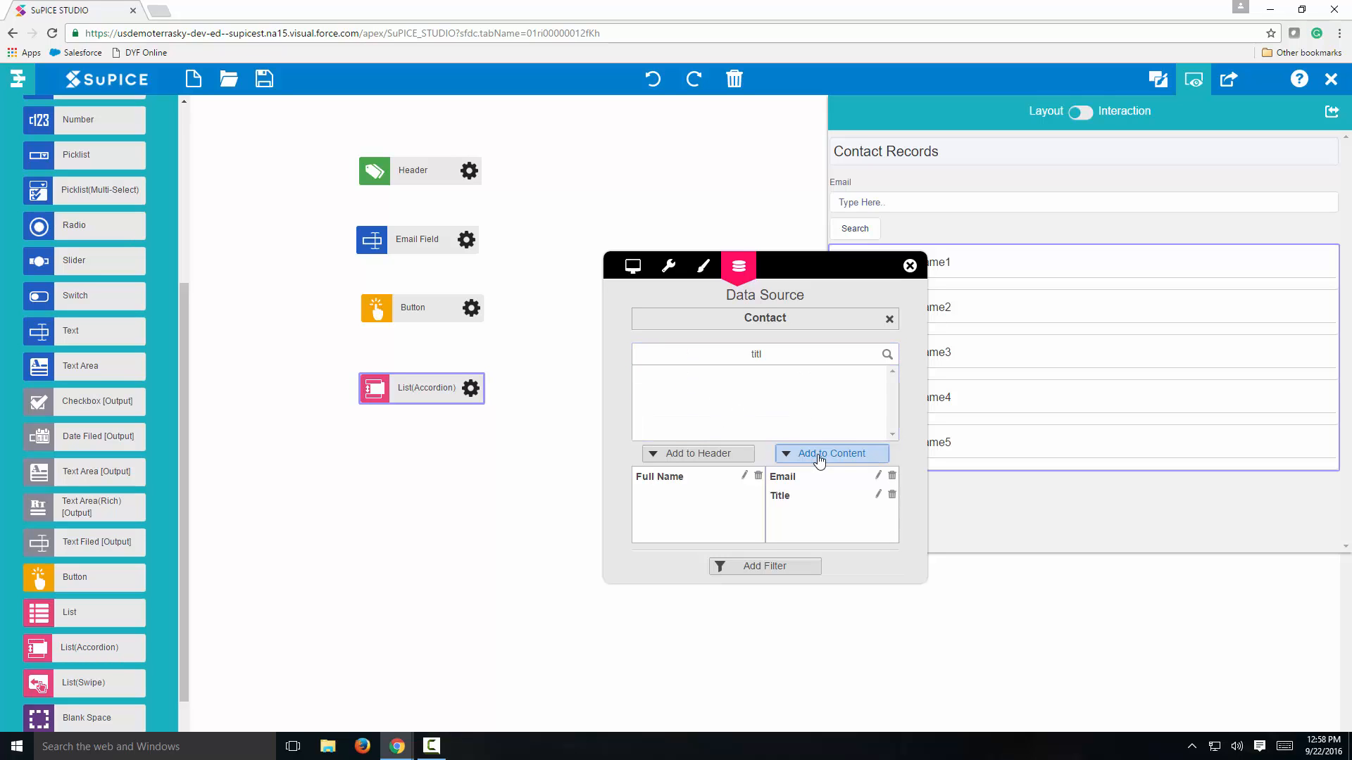
Add a filter to the list's data source so that Email contains the value of the Email Field unit, and close the list's settings.
{"action": "left_click", "coordinate": [786, 569]}
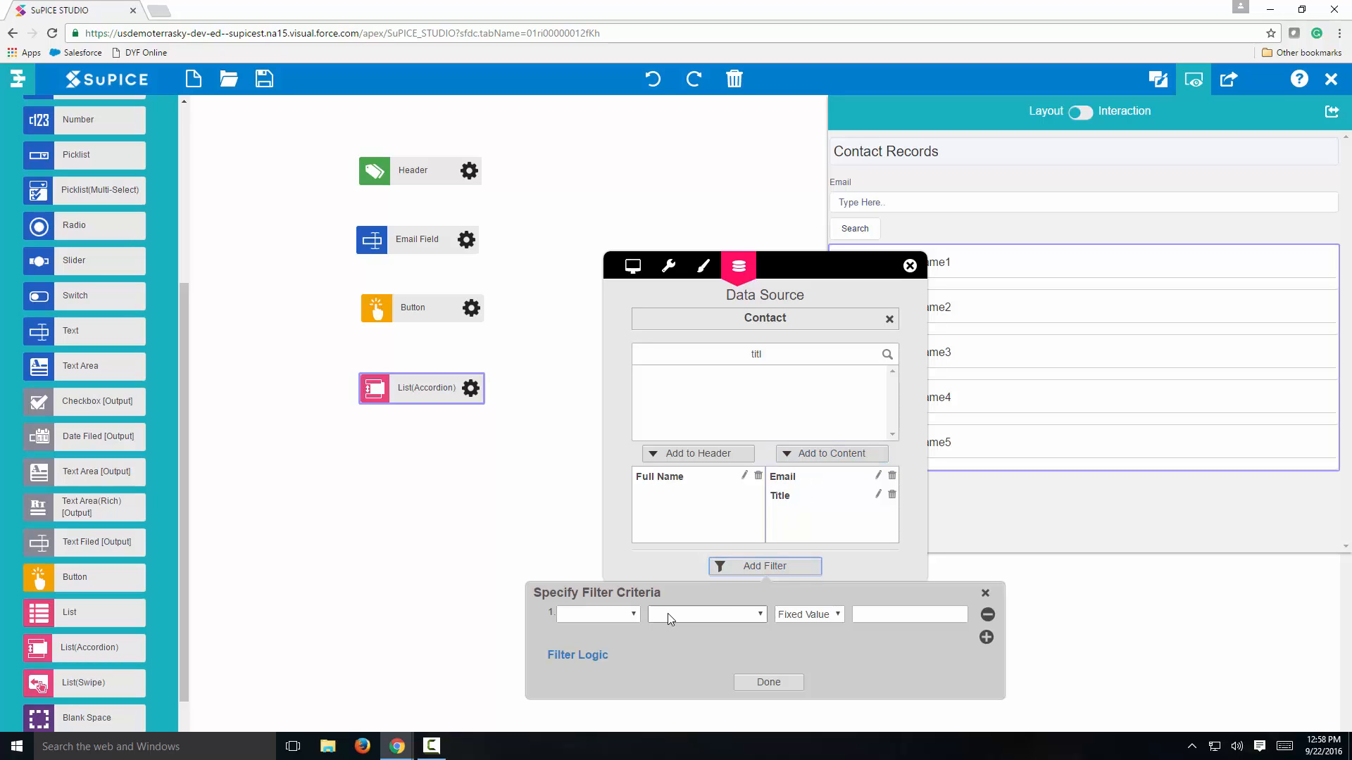
{"action": "left_click", "coordinate": [639, 614]}
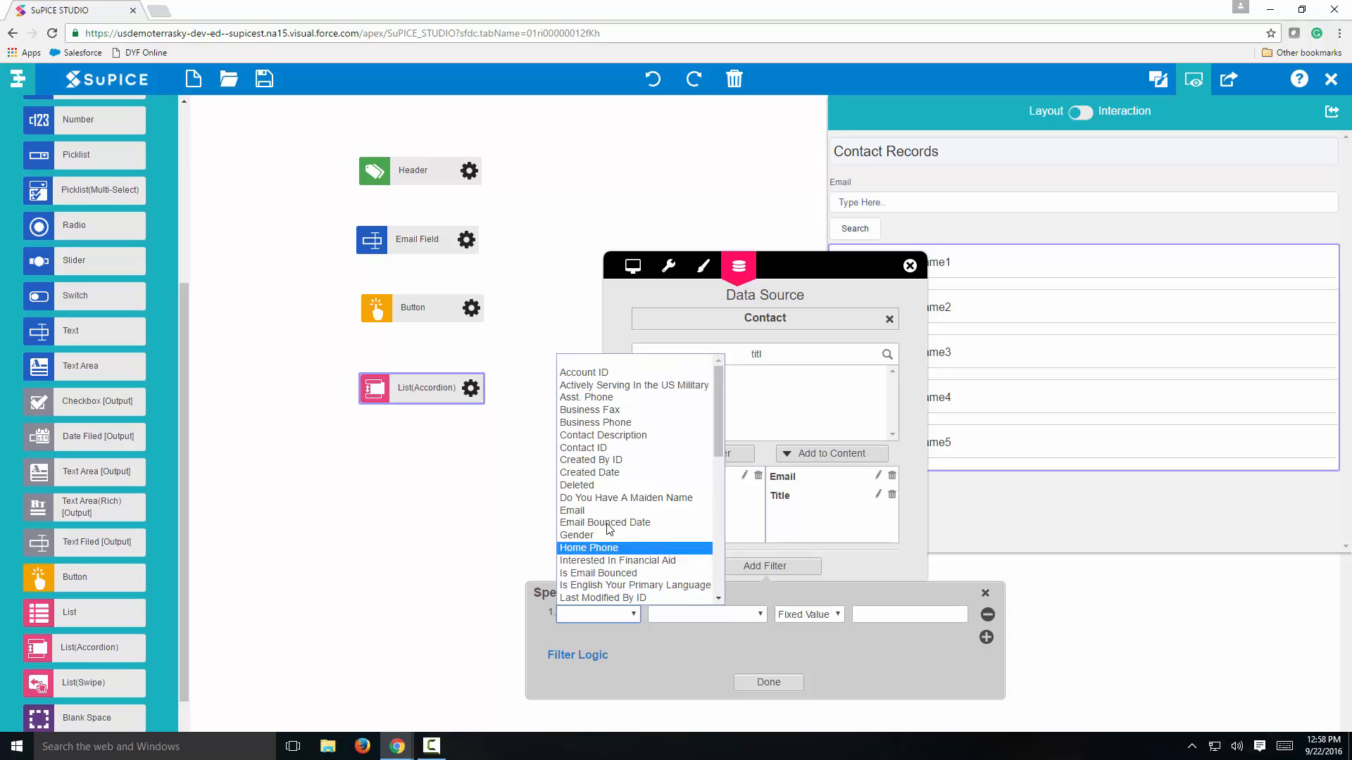
{"action": "left_click", "coordinate": [634, 508]}
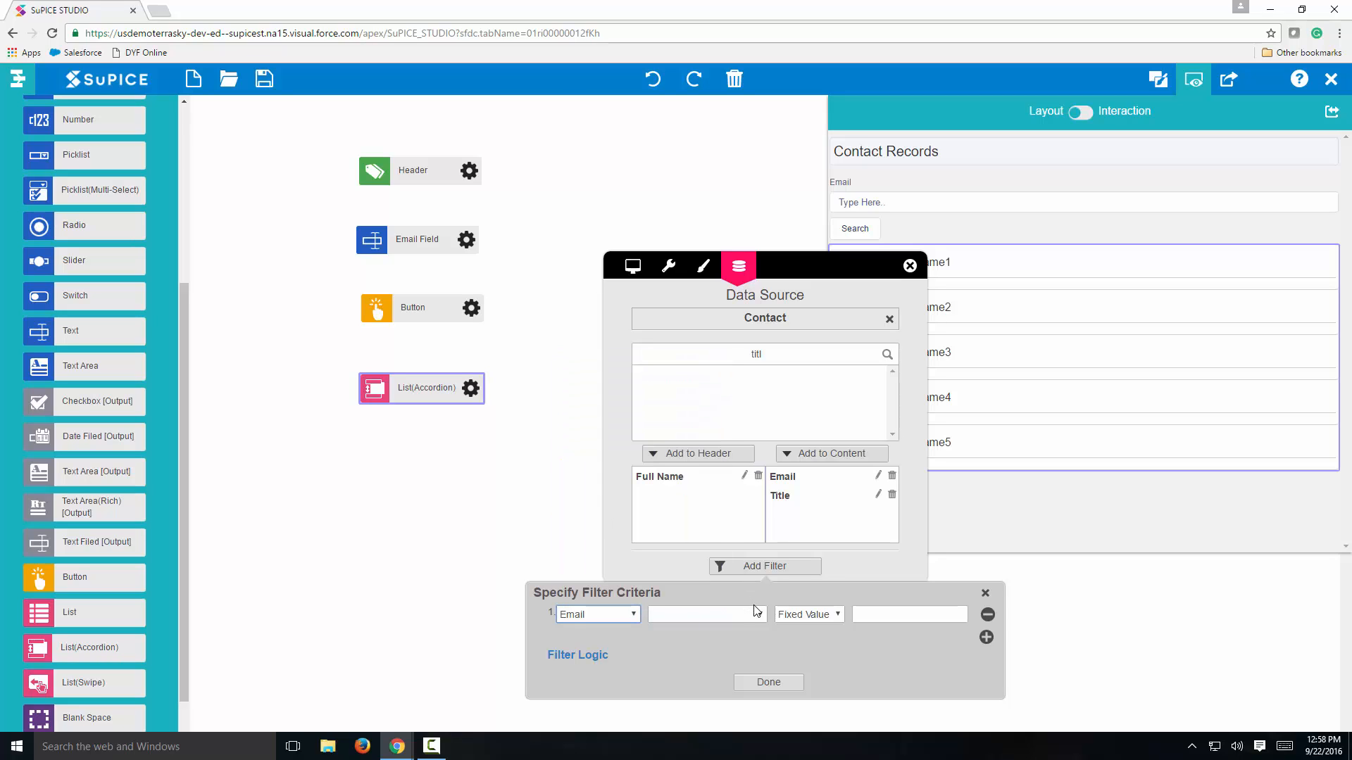
{"action": "left_click", "coordinate": [761, 614]}
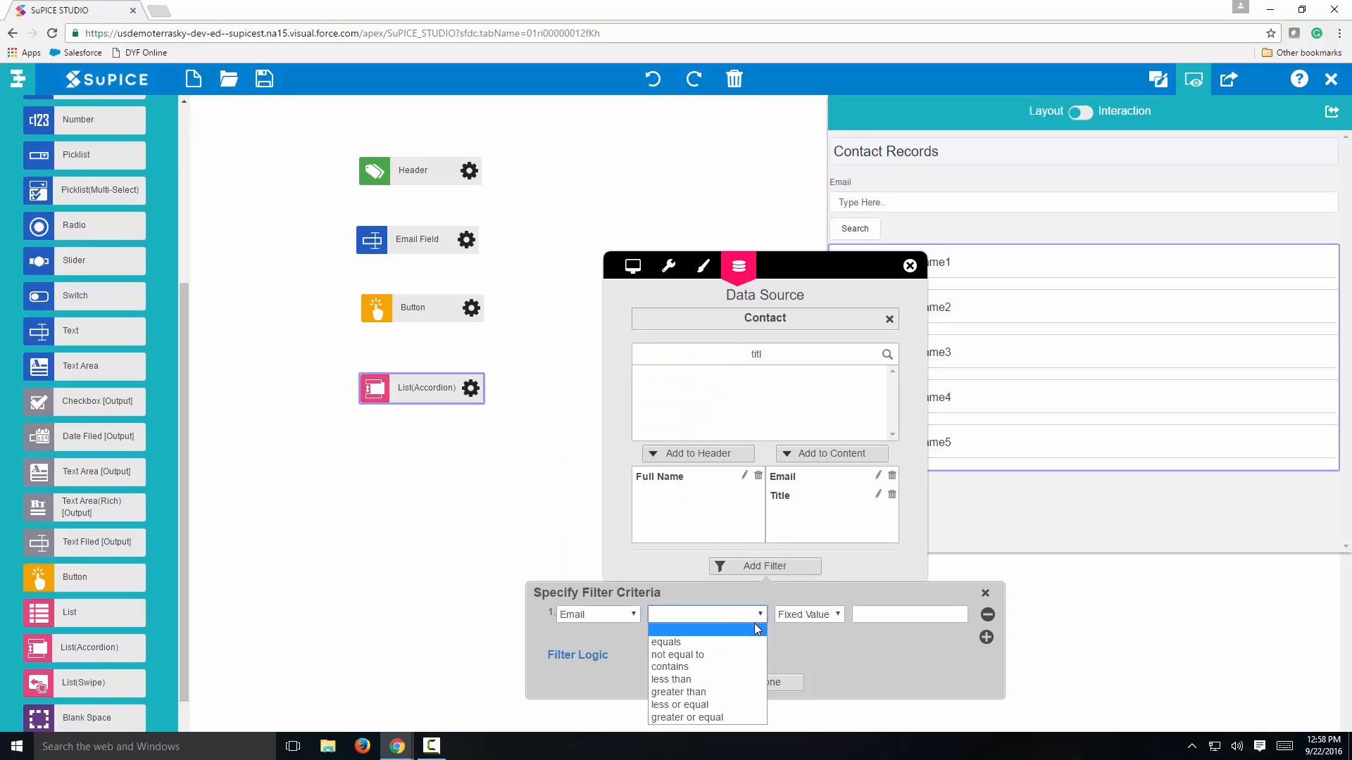
{"action": "left_click", "coordinate": [714, 666]}
{"action": "left_click", "coordinate": [825, 614]}
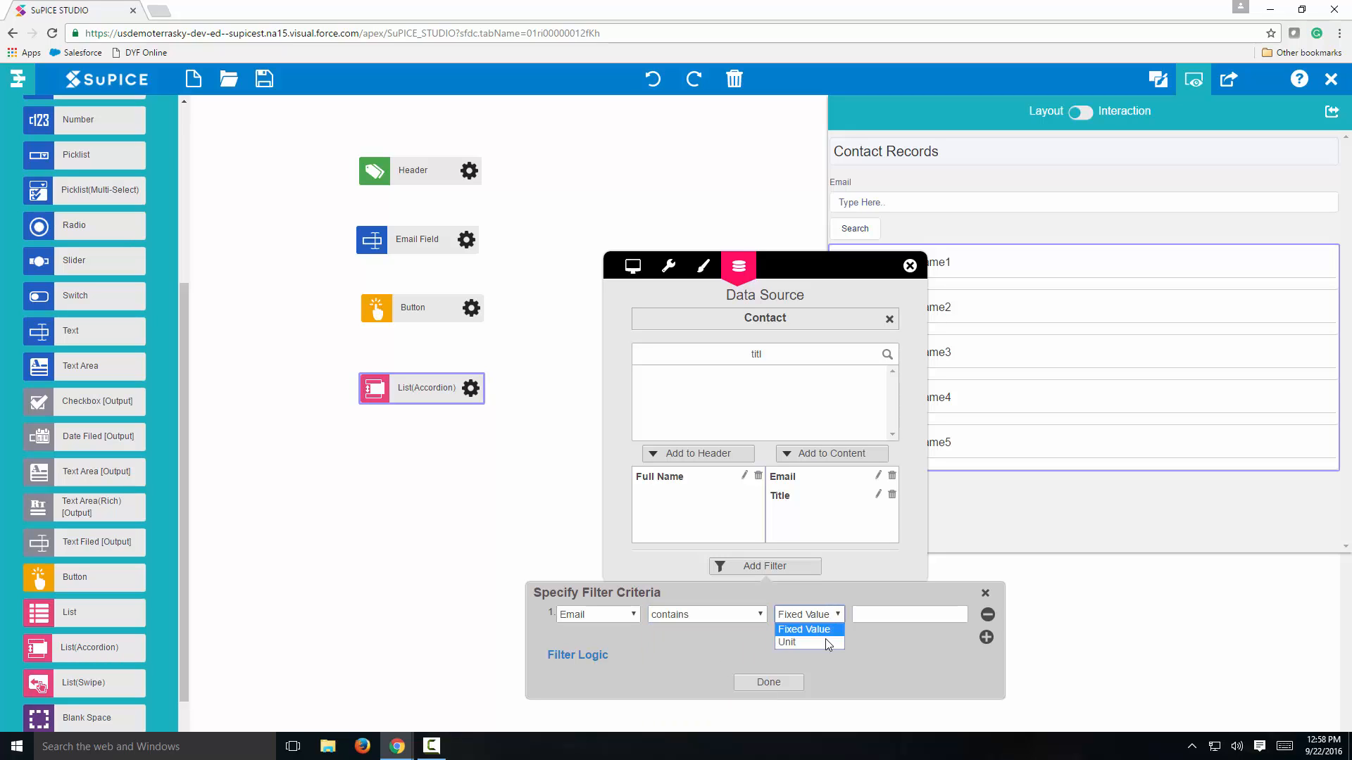
{"action": "left_click", "coordinate": [826, 639]}
{"action": "left_click", "coordinate": [902, 614]}
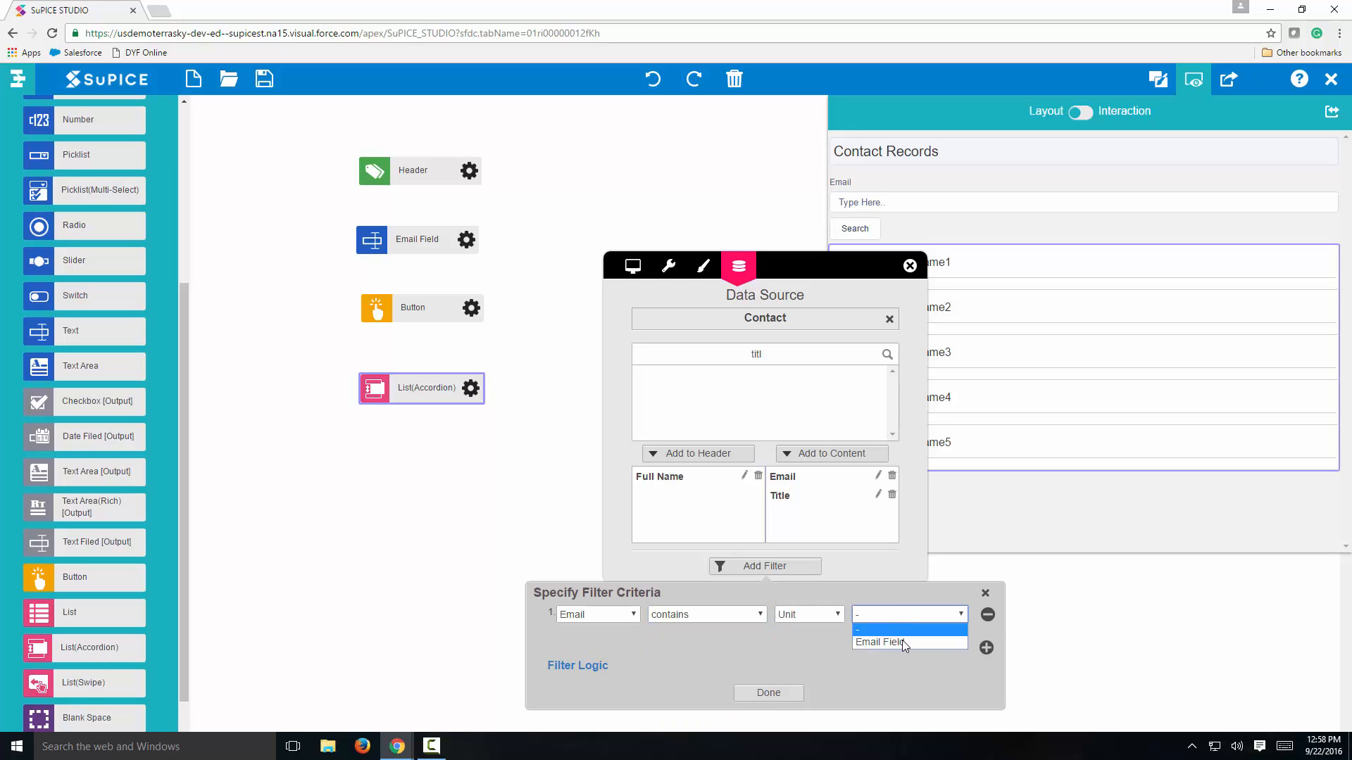
{"action": "left_click", "coordinate": [899, 643]}
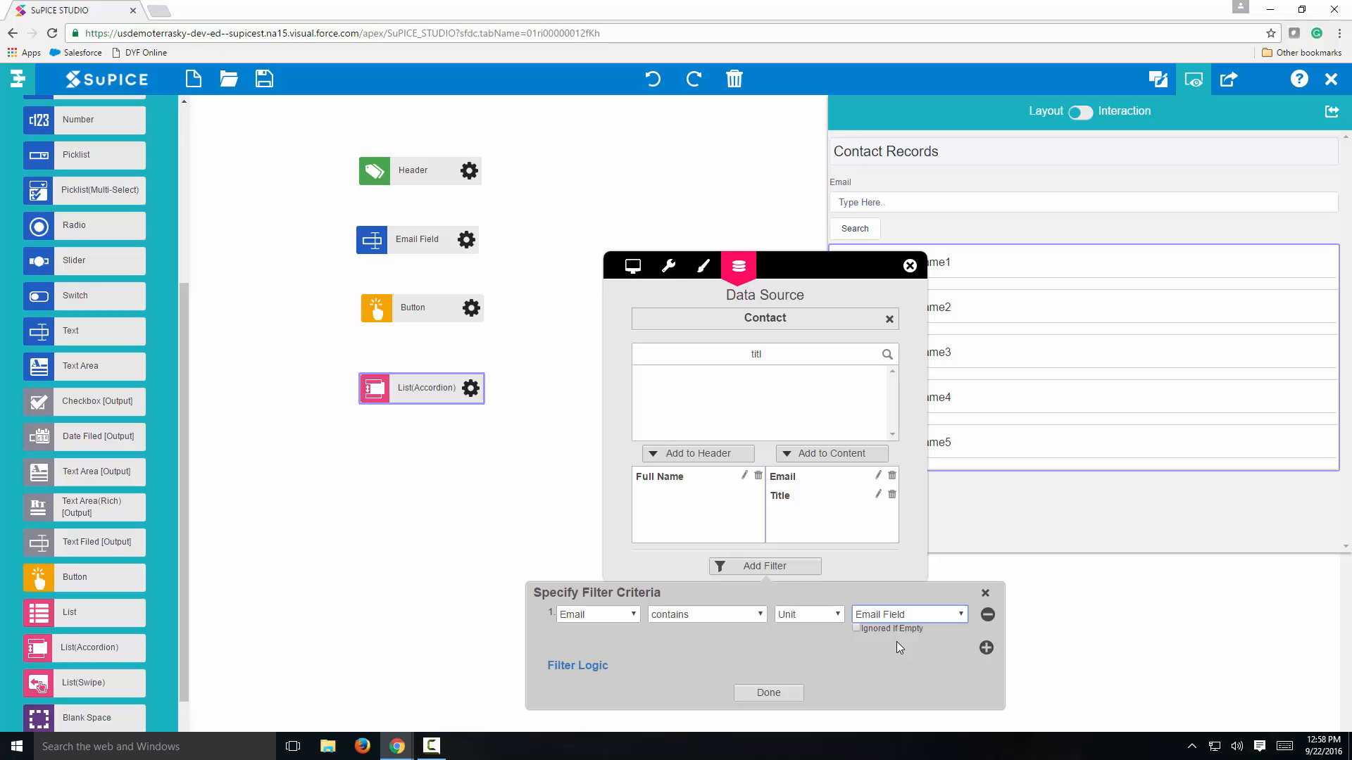
{"action": "left_click", "coordinate": [780, 693]}
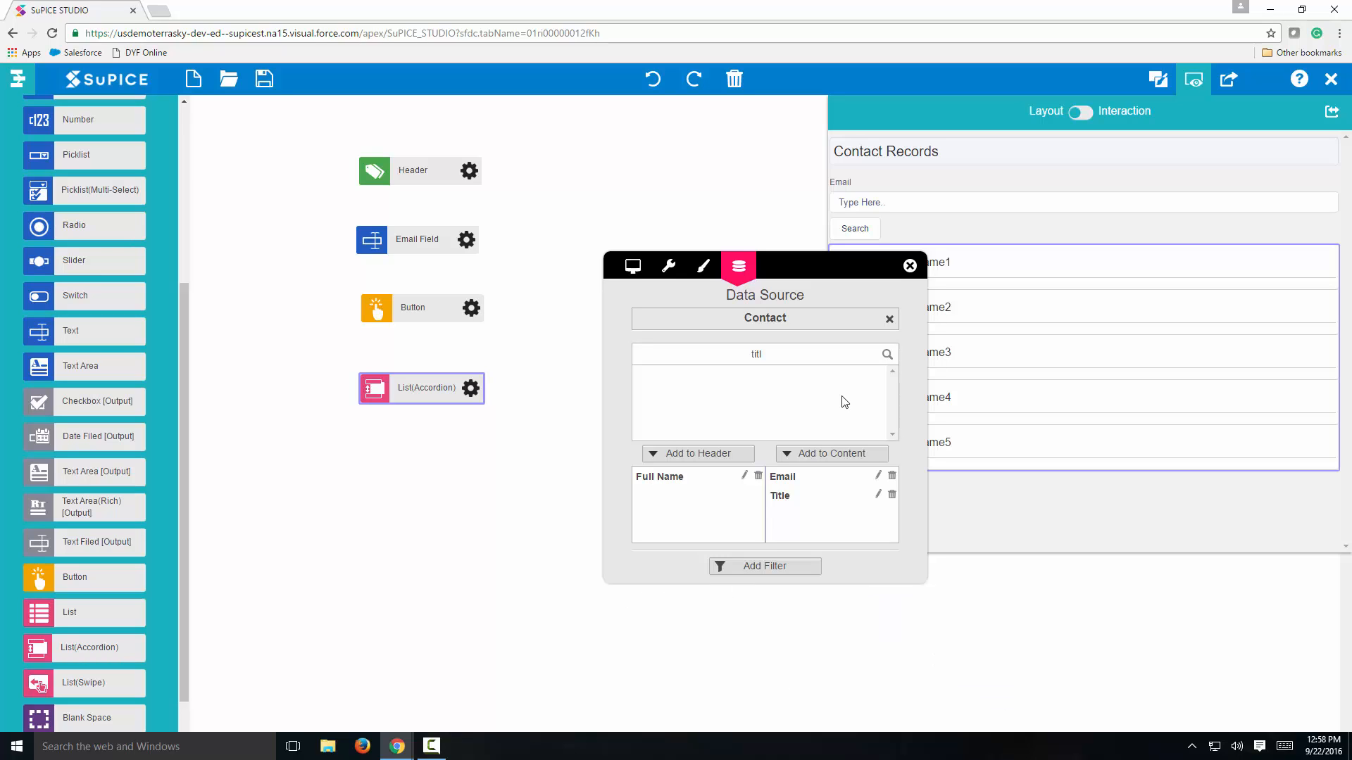
{"action": "left_click", "coordinate": [909, 266]}
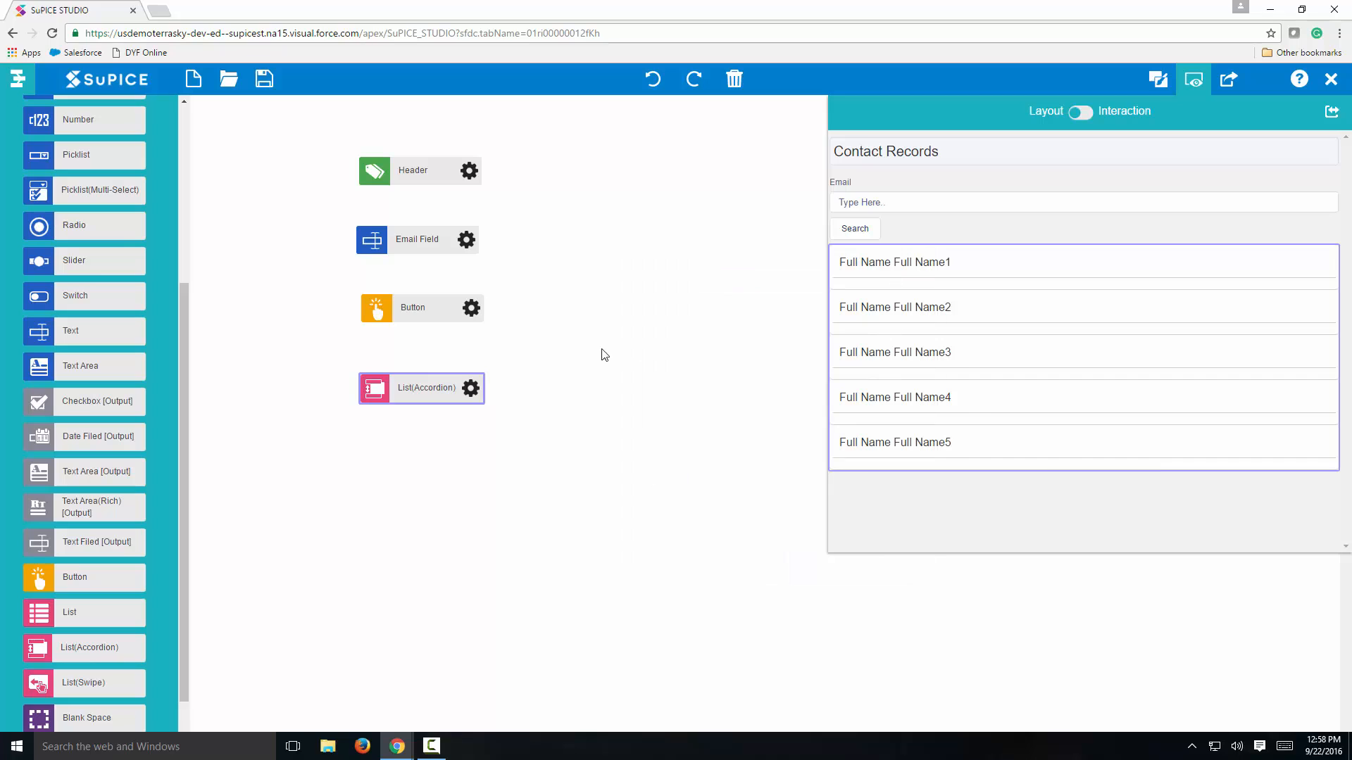
Start a new interaction for the Search button, titled Search and triggered by a Touch event.
{"action": "left_click", "coordinate": [472, 310]}
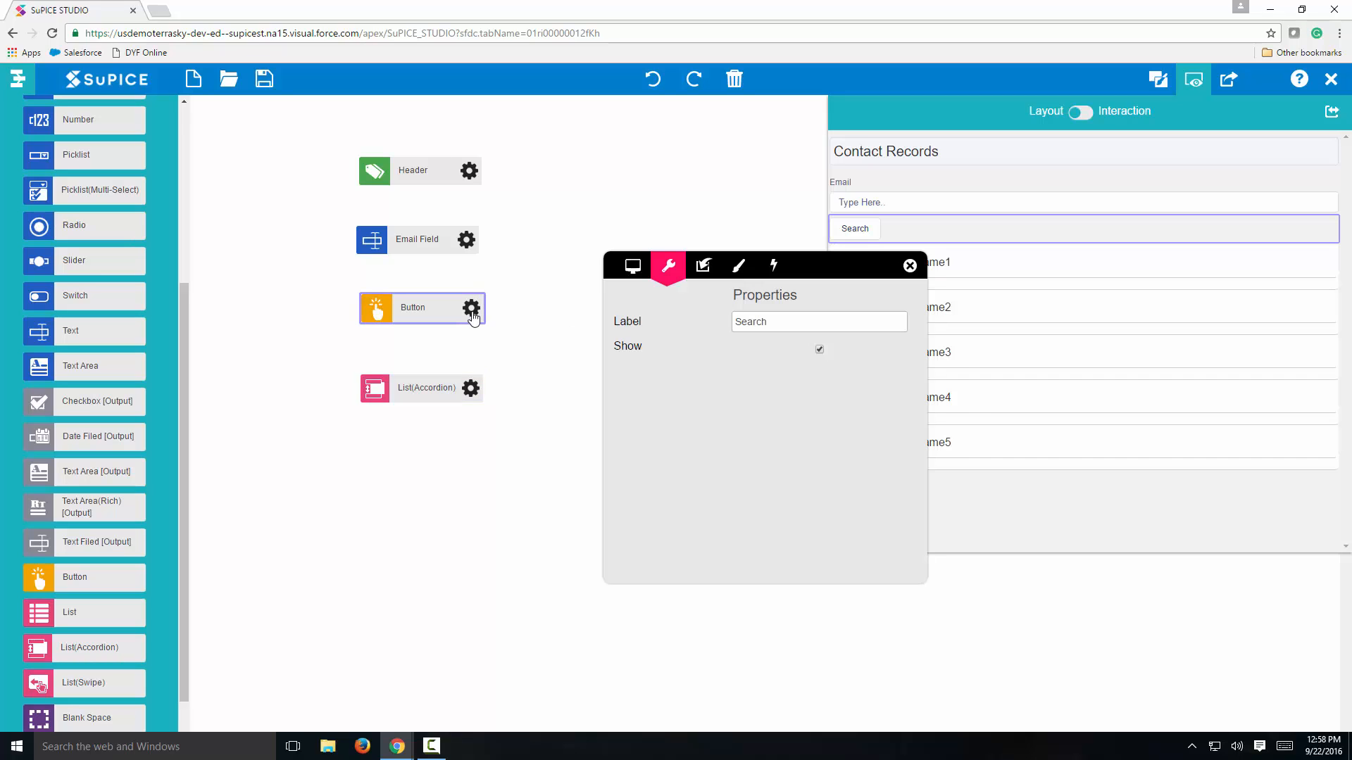
{"action": "left_click", "coordinate": [777, 267]}
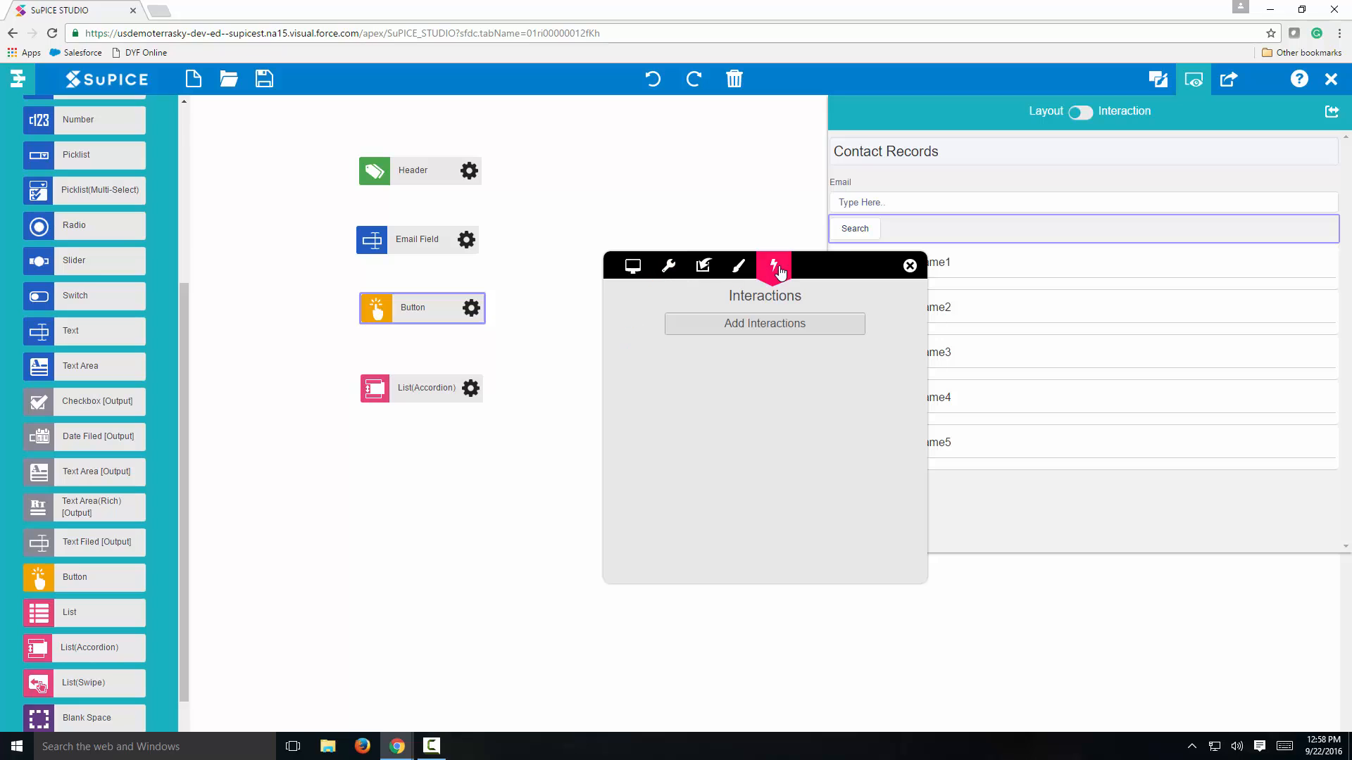
{"action": "left_click", "coordinate": [769, 330]}
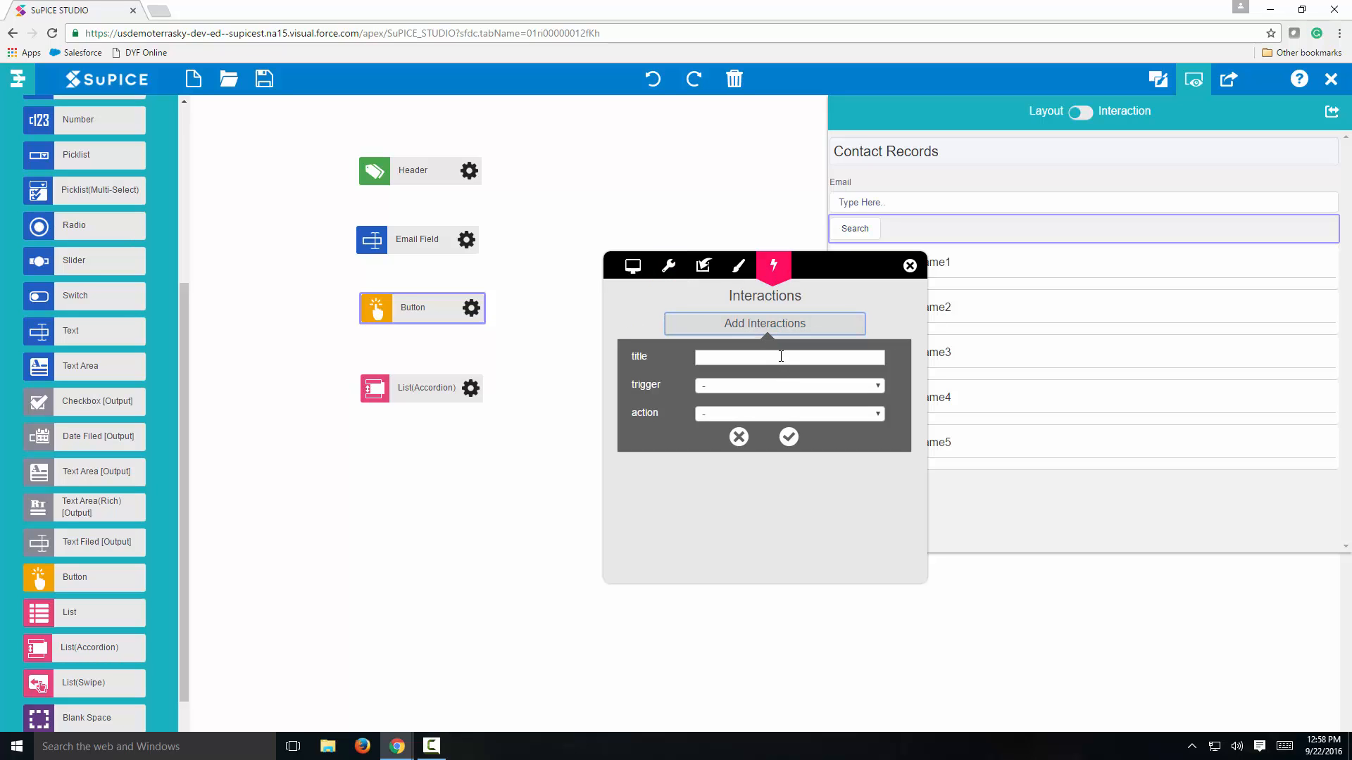
{"action": "left_click", "coordinate": [781, 356]}
{"action": "type", "text": "Searc"}
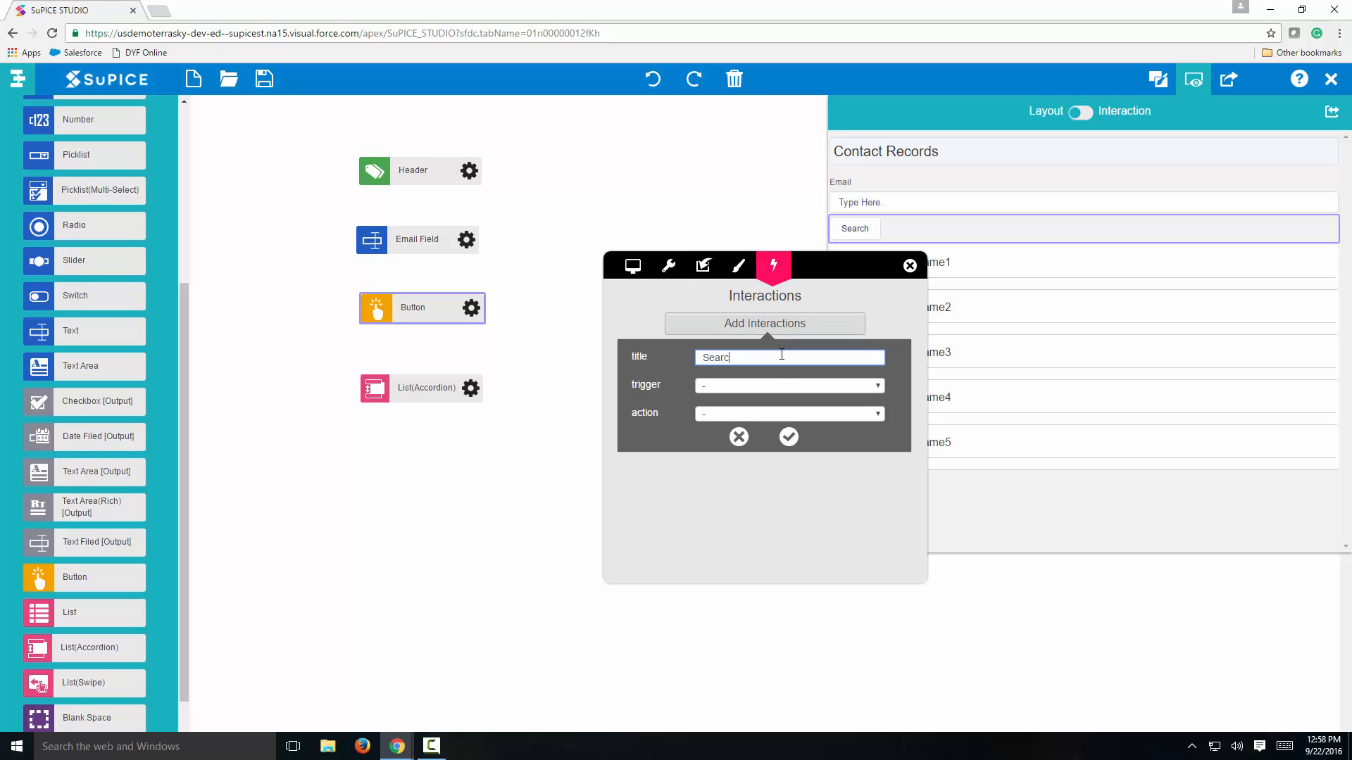
{"action": "type", "text": "h"}
{"action": "left_click", "coordinate": [759, 389]}
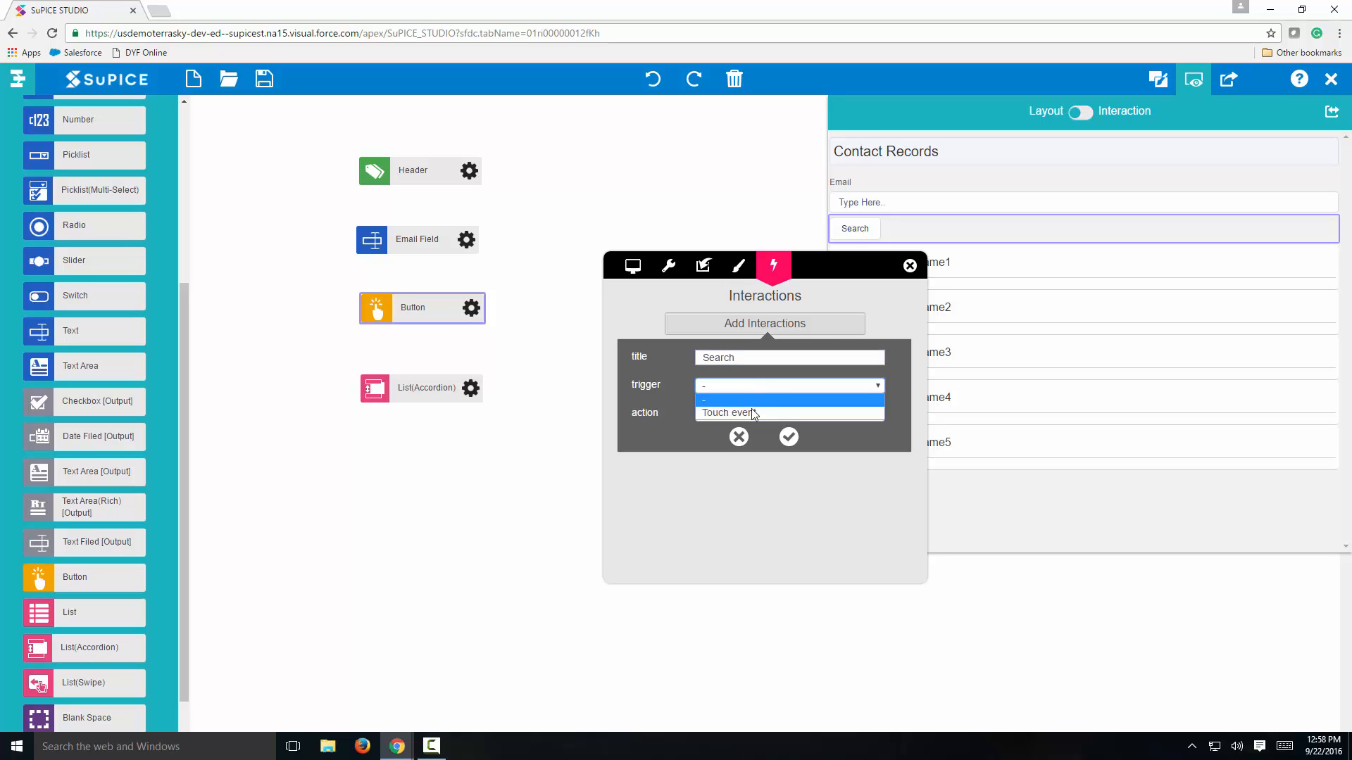
{"action": "left_click", "coordinate": [751, 412]}
Set the interaction's action to Refresh the List(Accordion) unit, save the interaction and close the button's settings.
{"action": "left_click", "coordinate": [749, 413]}
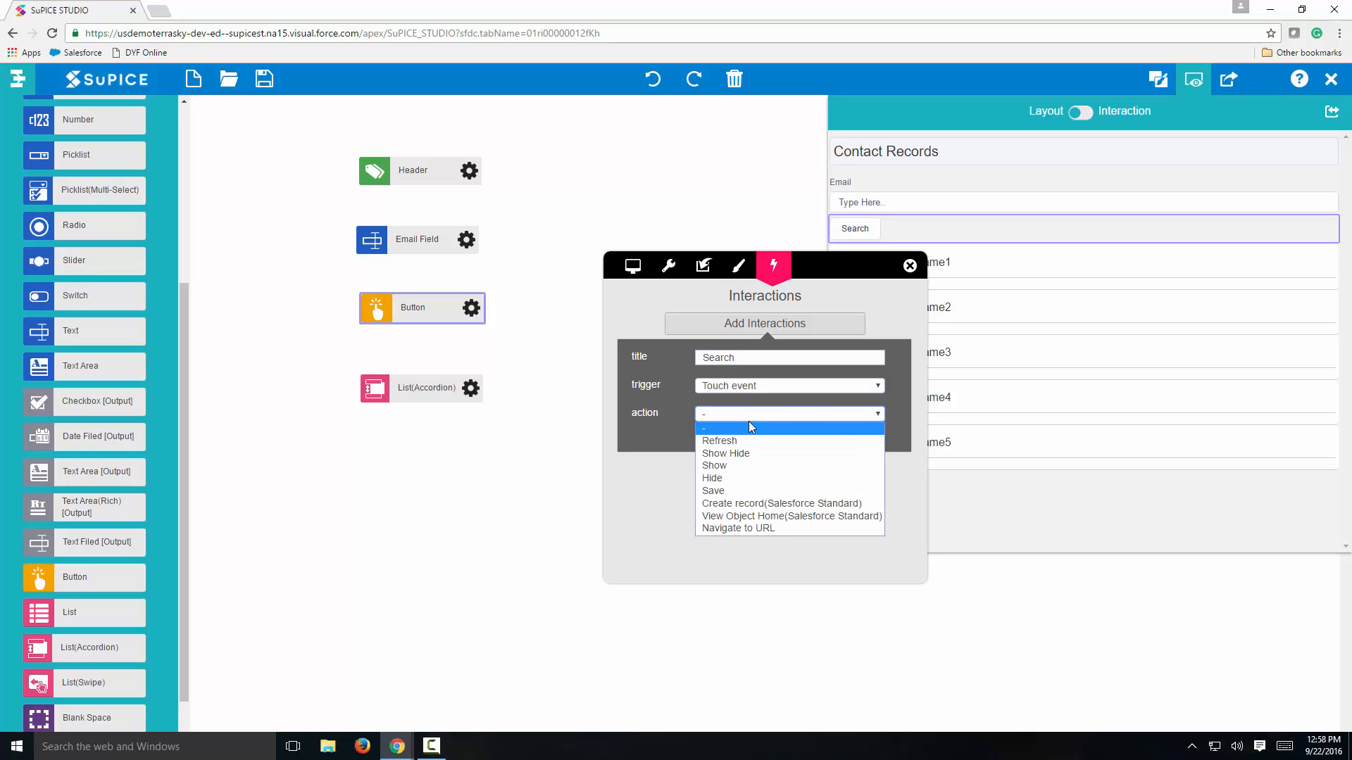
{"action": "left_click", "coordinate": [750, 440]}
{"action": "left_click", "coordinate": [749, 441]}
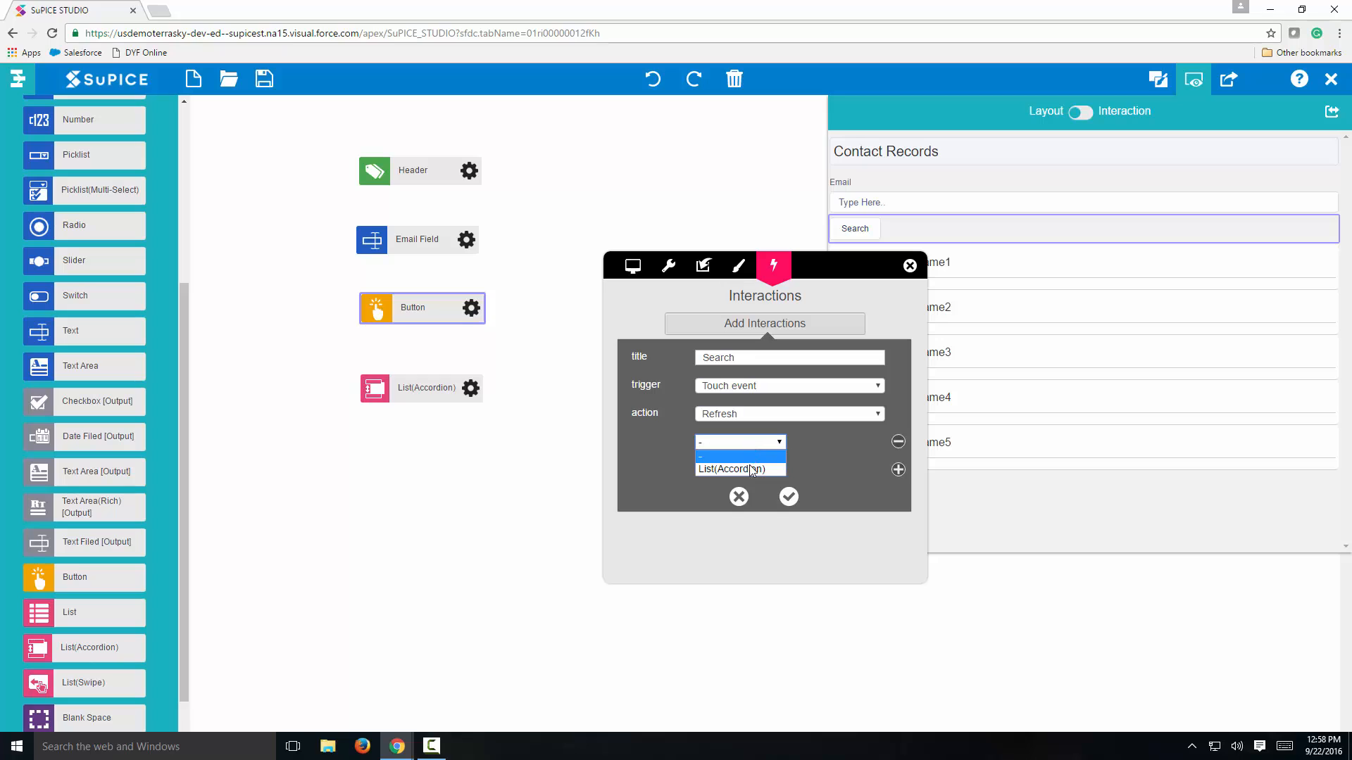
{"action": "left_click", "coordinate": [750, 469]}
{"action": "left_click", "coordinate": [788, 496]}
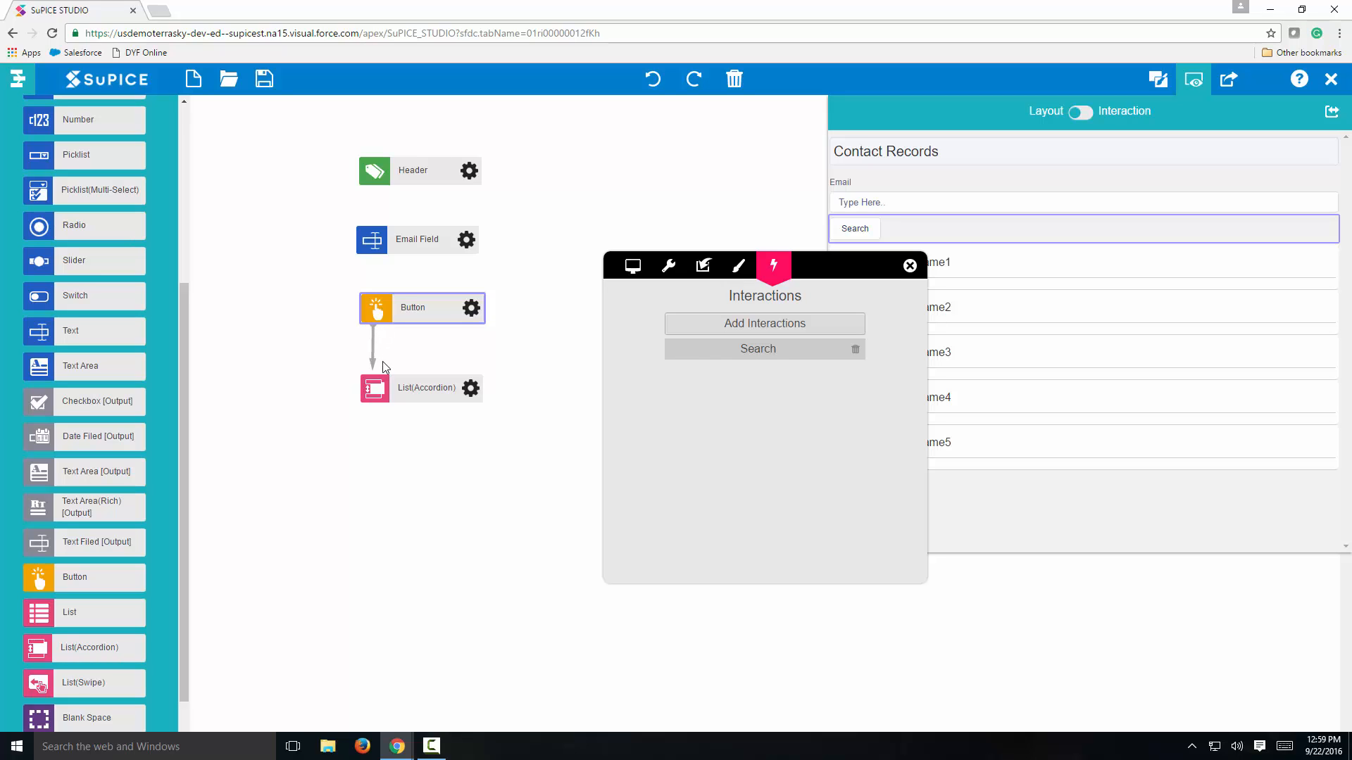
{"action": "left_click", "coordinate": [910, 266]}
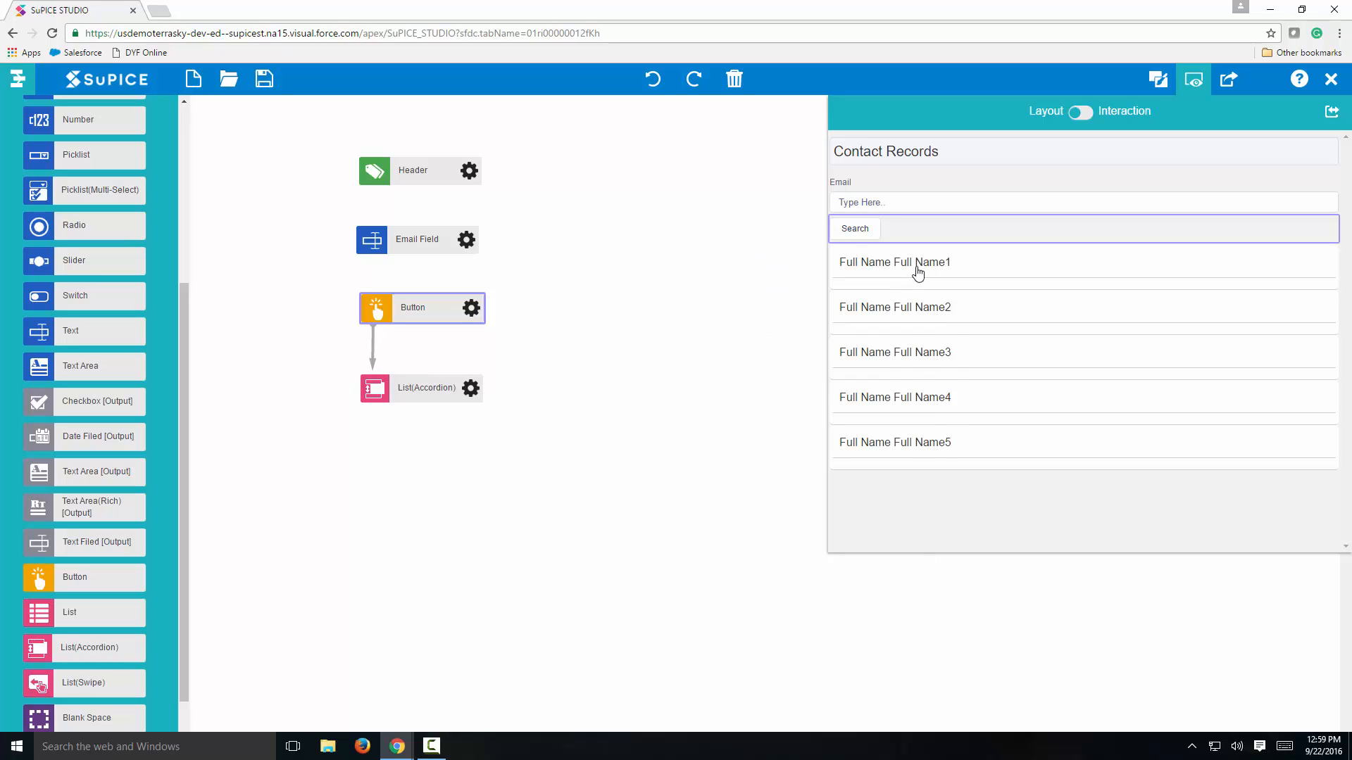
Deploy the finished page as a component named DefaultProject.
{"action": "left_click", "coordinate": [1236, 85]}
{"action": "left_click", "coordinate": [693, 431]}
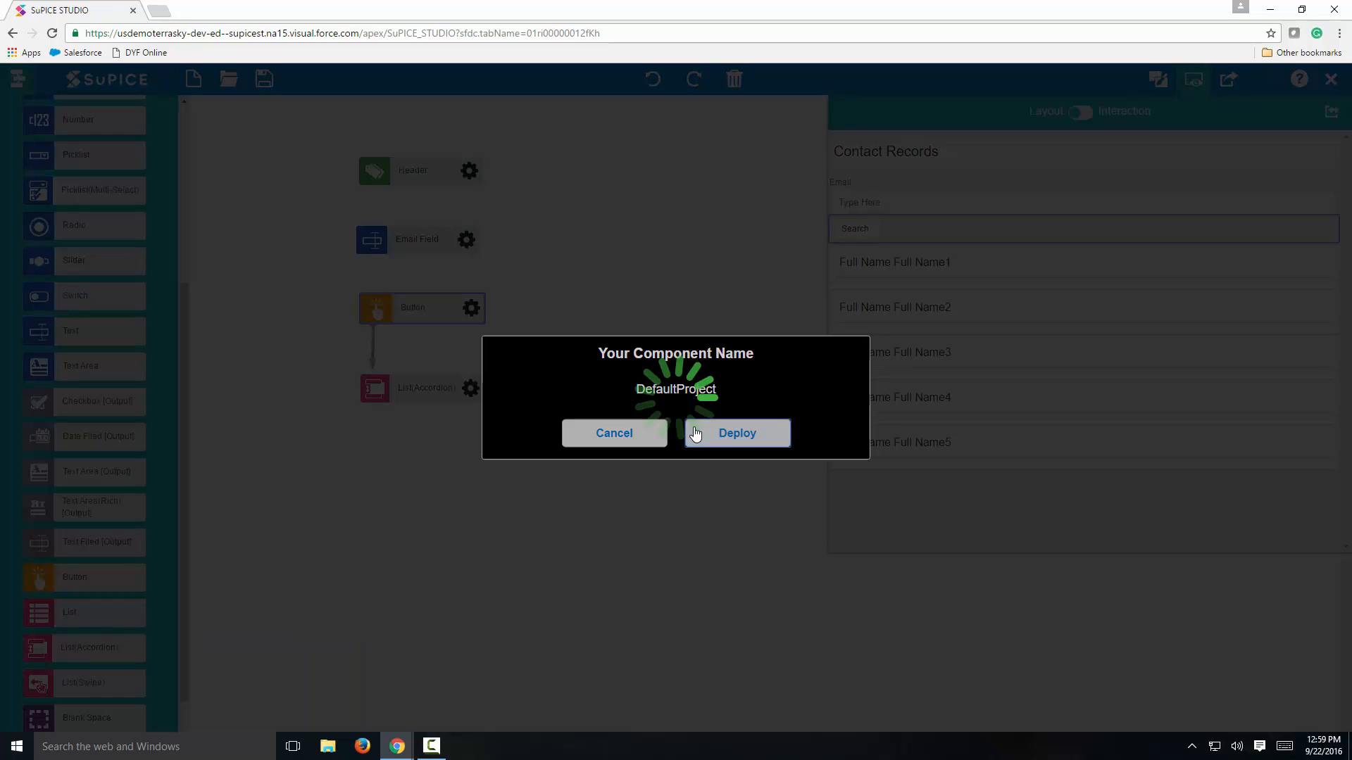
{"action": "left_click", "coordinate": [702, 443]}
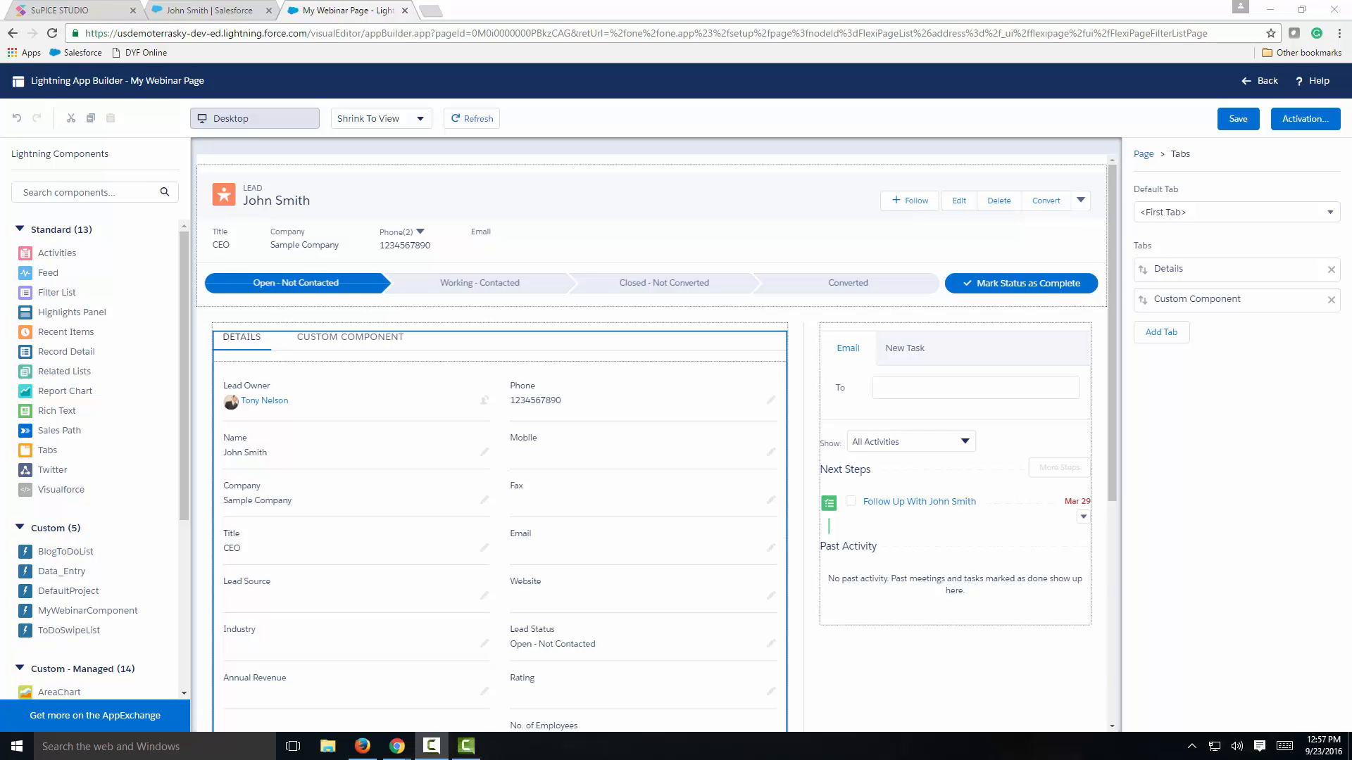
In Lightning App Builder, place the DefaultProject component in My Webinar Page's Custom Component tab and save the page.
{"action": "left_click_drag", "start_coordinate": [89, 611], "coordinate": [332, 355]}
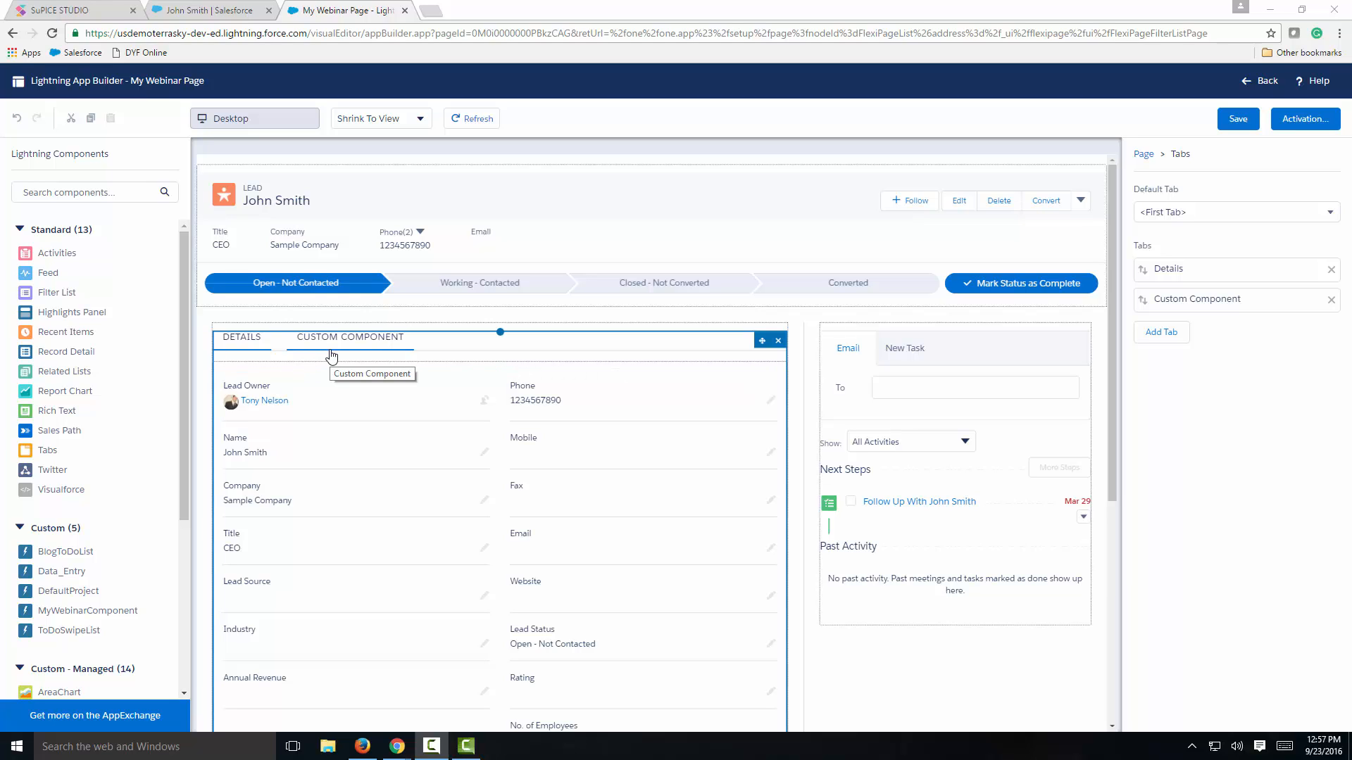
{"action": "left_click", "coordinate": [331, 355]}
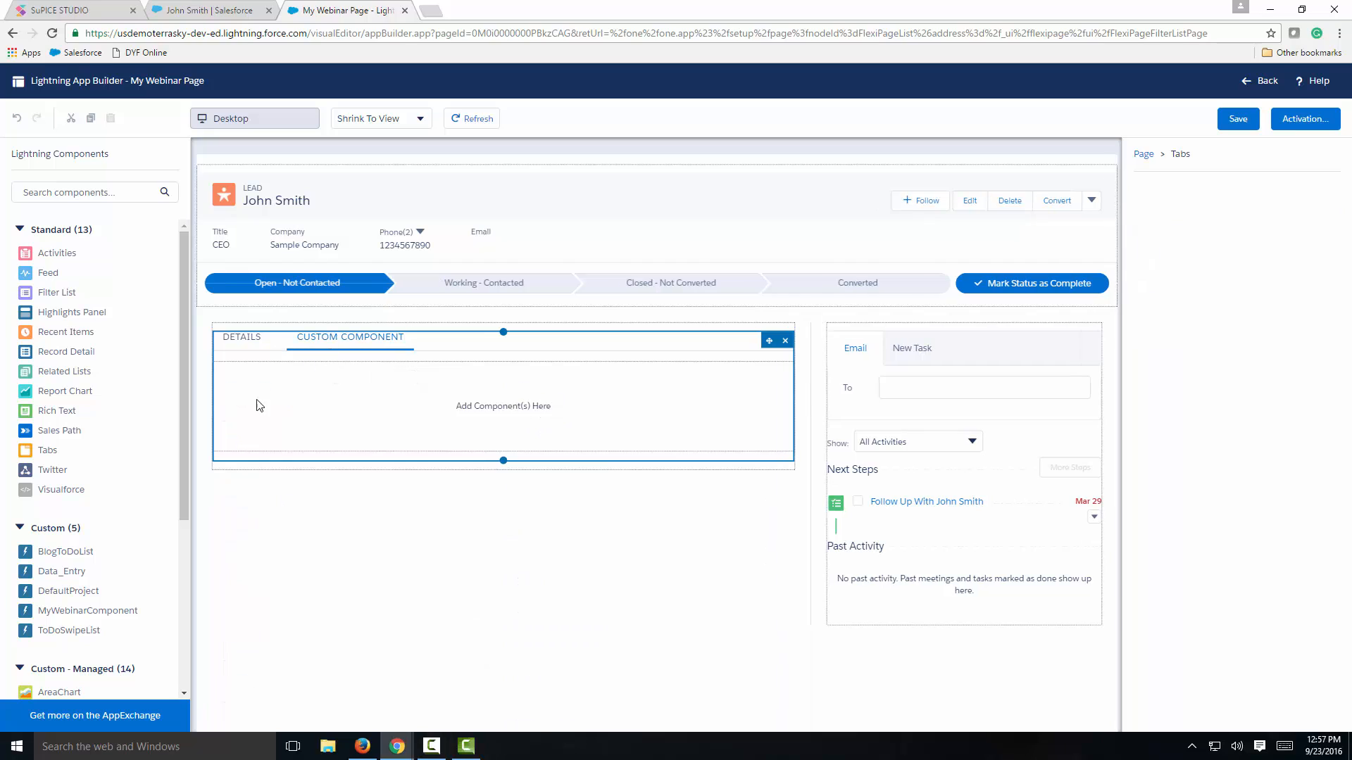
{"action": "left_click_drag", "start_coordinate": [47, 596], "coordinate": [328, 412]}
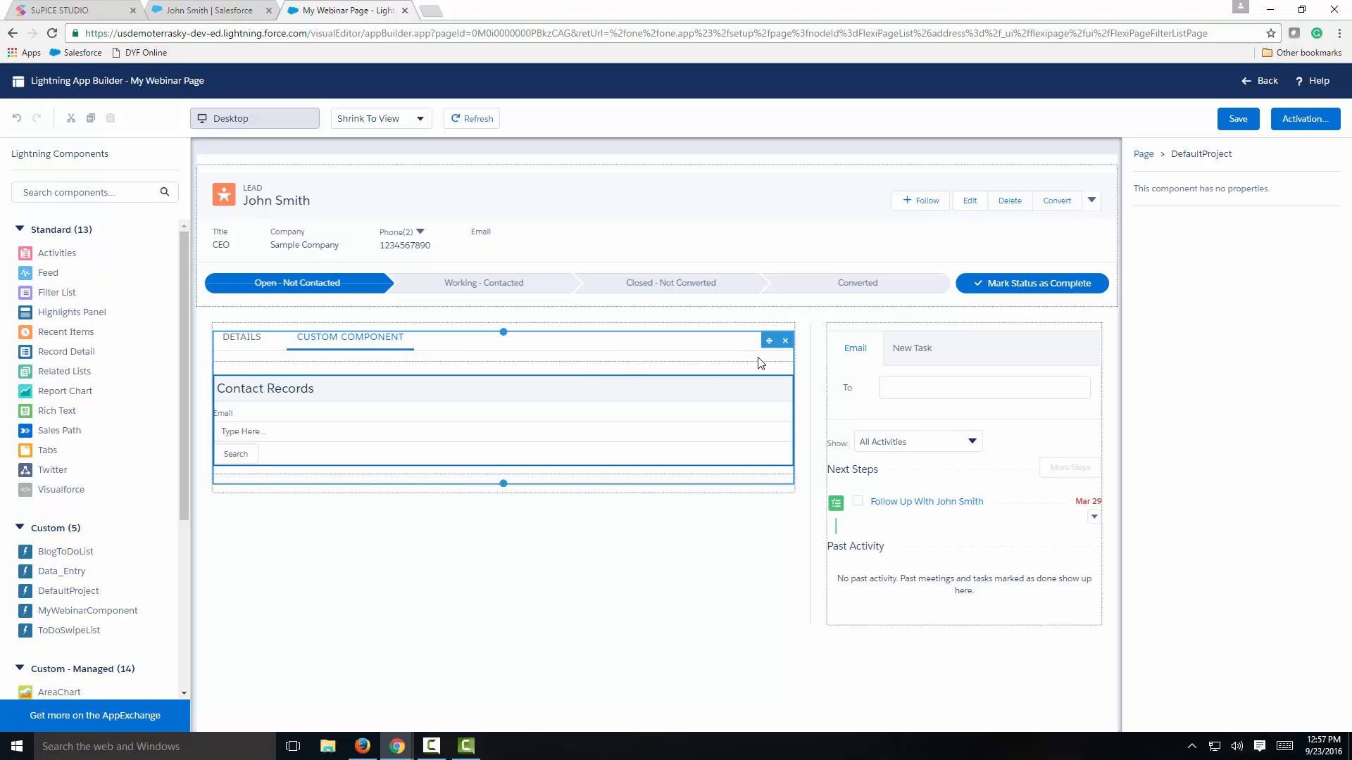
{"action": "left_click", "coordinate": [1231, 123]}
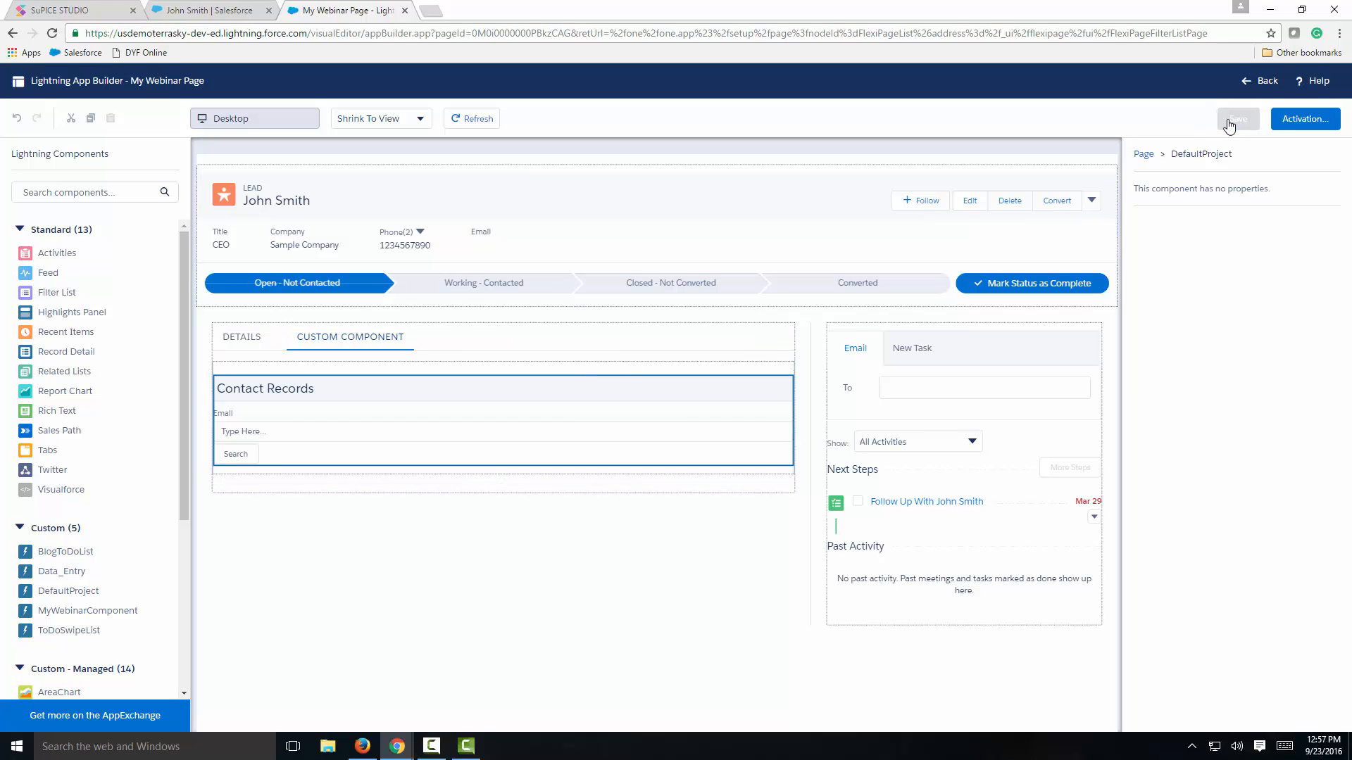
Leave the page builder and open the Sample Company lead's record from the Leads list, showing its Custom Component tab.
{"action": "left_click", "coordinate": [1260, 80]}
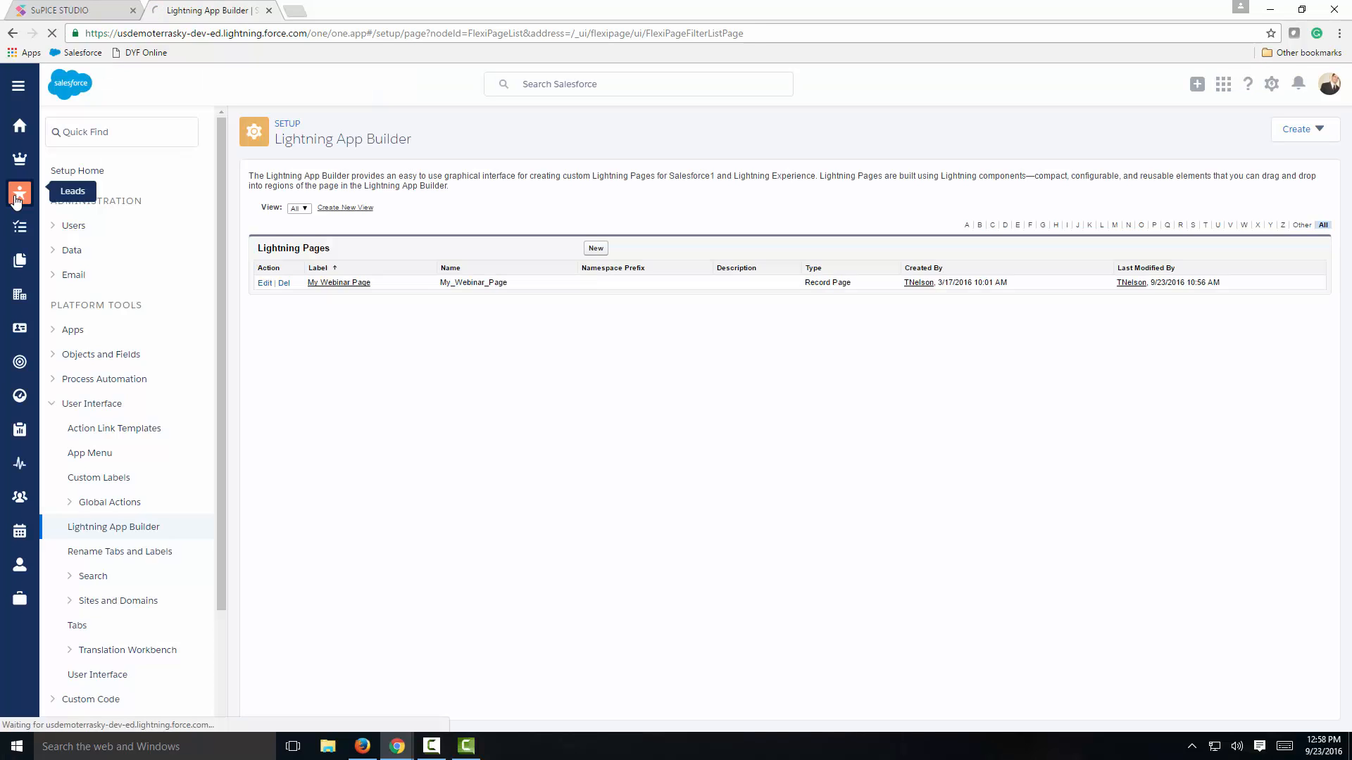
{"action": "left_click", "coordinate": [18, 197]}
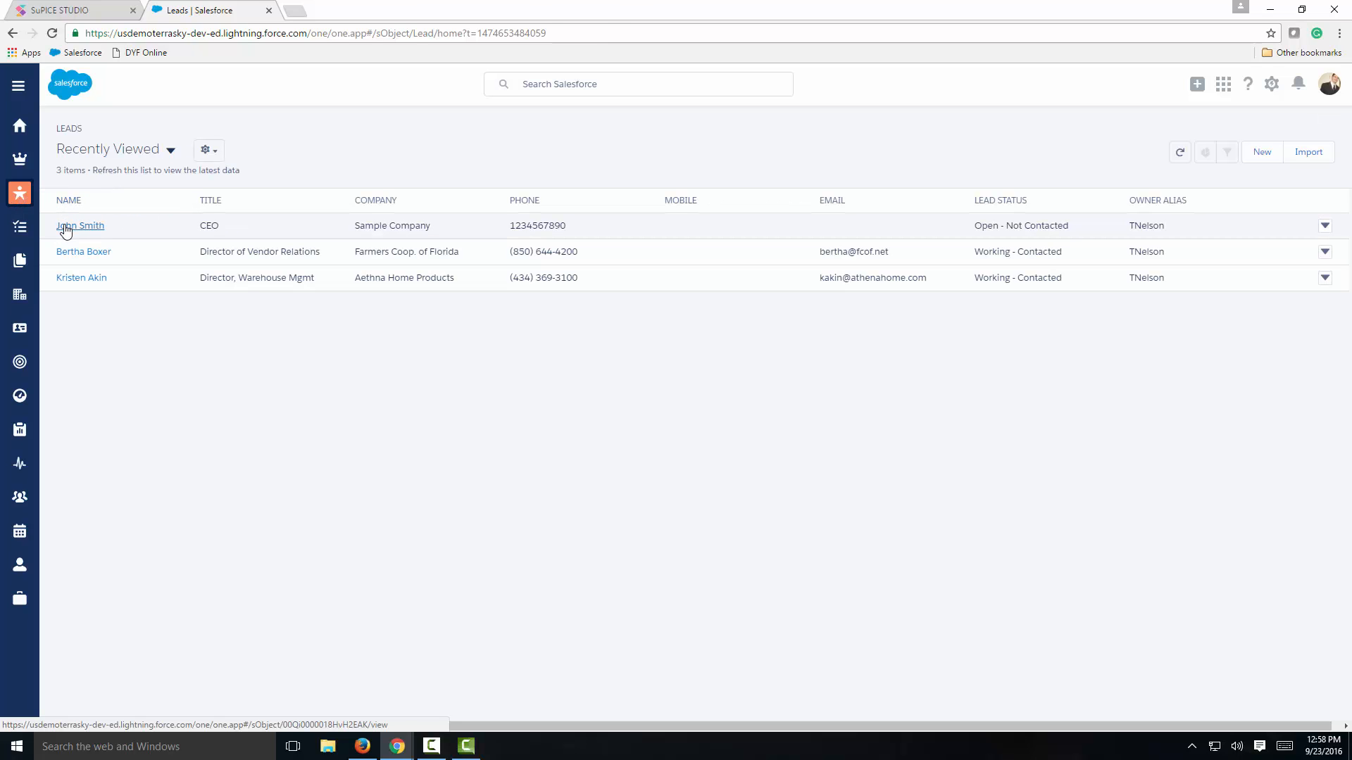
{"action": "left_click", "coordinate": [65, 227]}
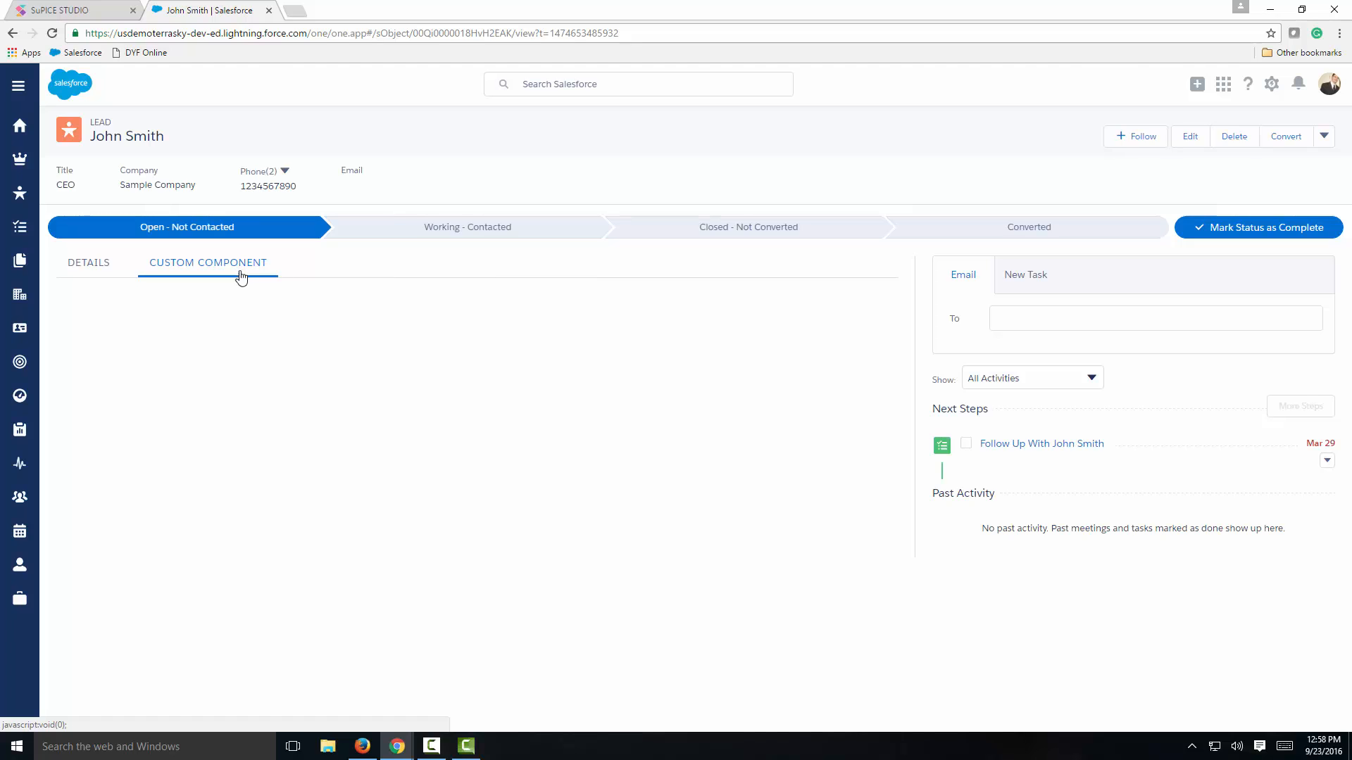
{"action": "left_click", "coordinate": [202, 365]}
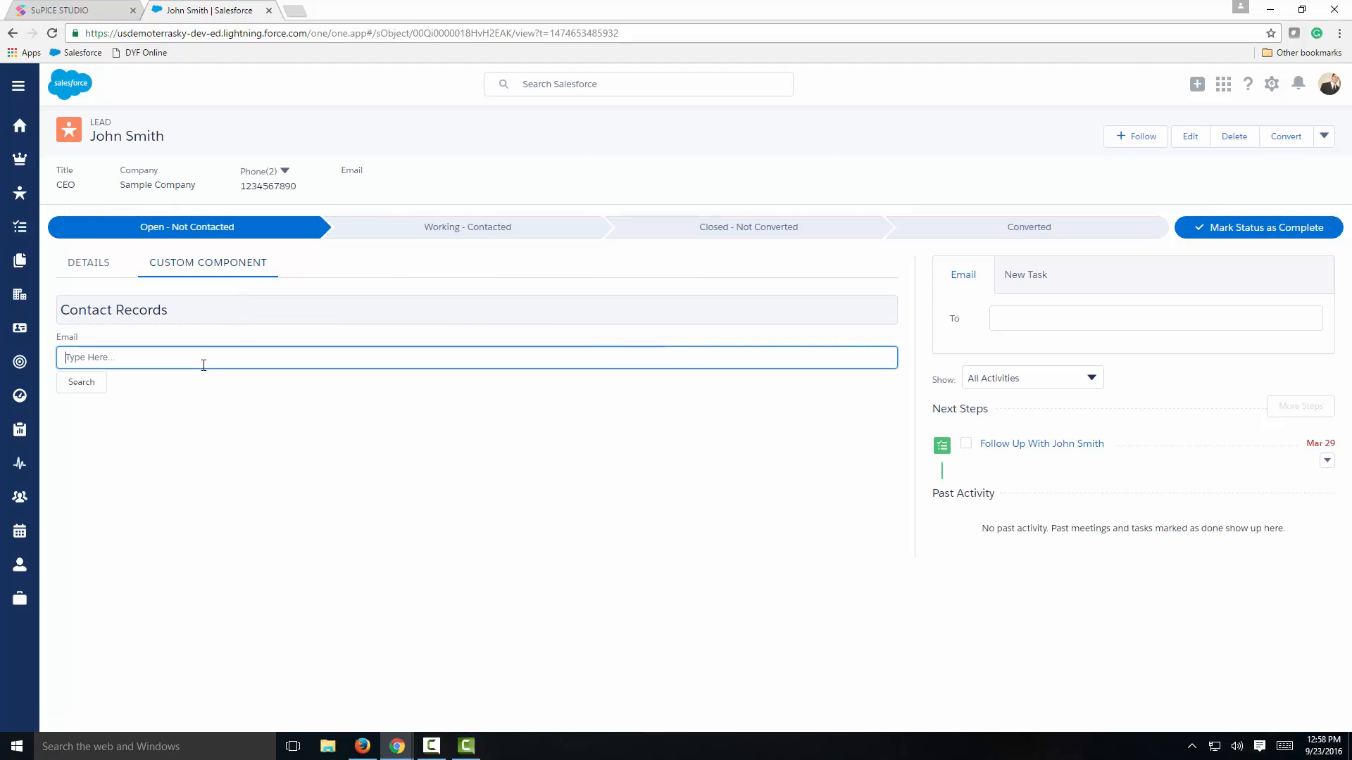
{"action": "type", "text": "@genepoint."}
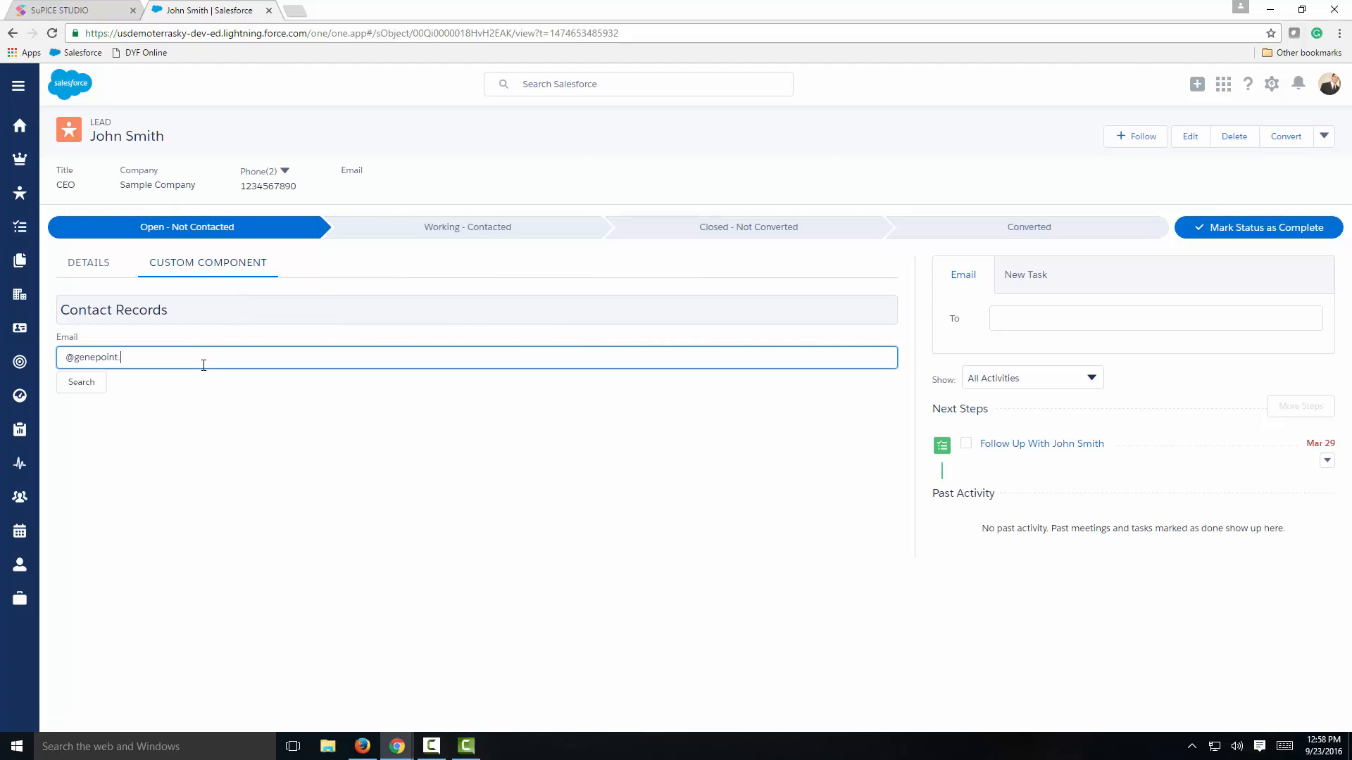
{"action": "type", "text": "com"}
{"action": "left_click", "coordinate": [85, 382]}
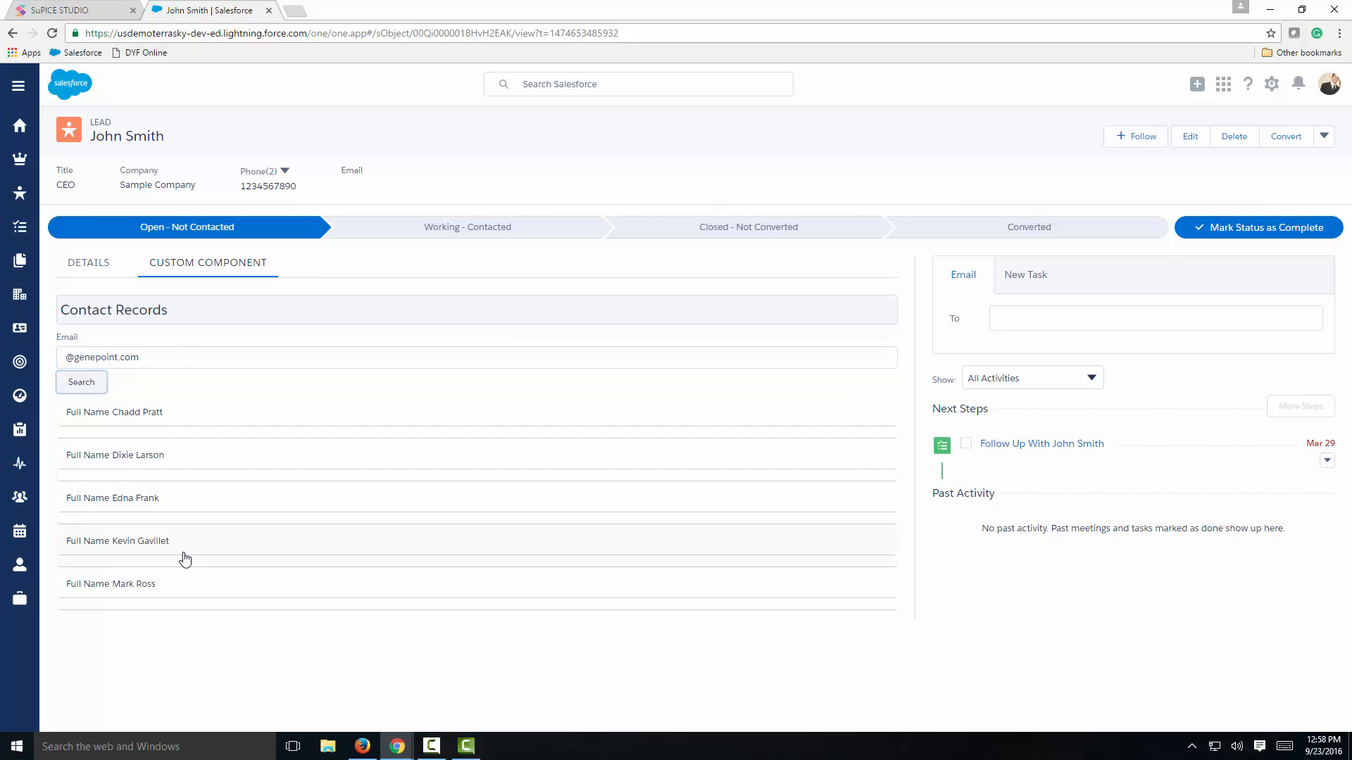
{"action": "left_click", "coordinate": [169, 421]}
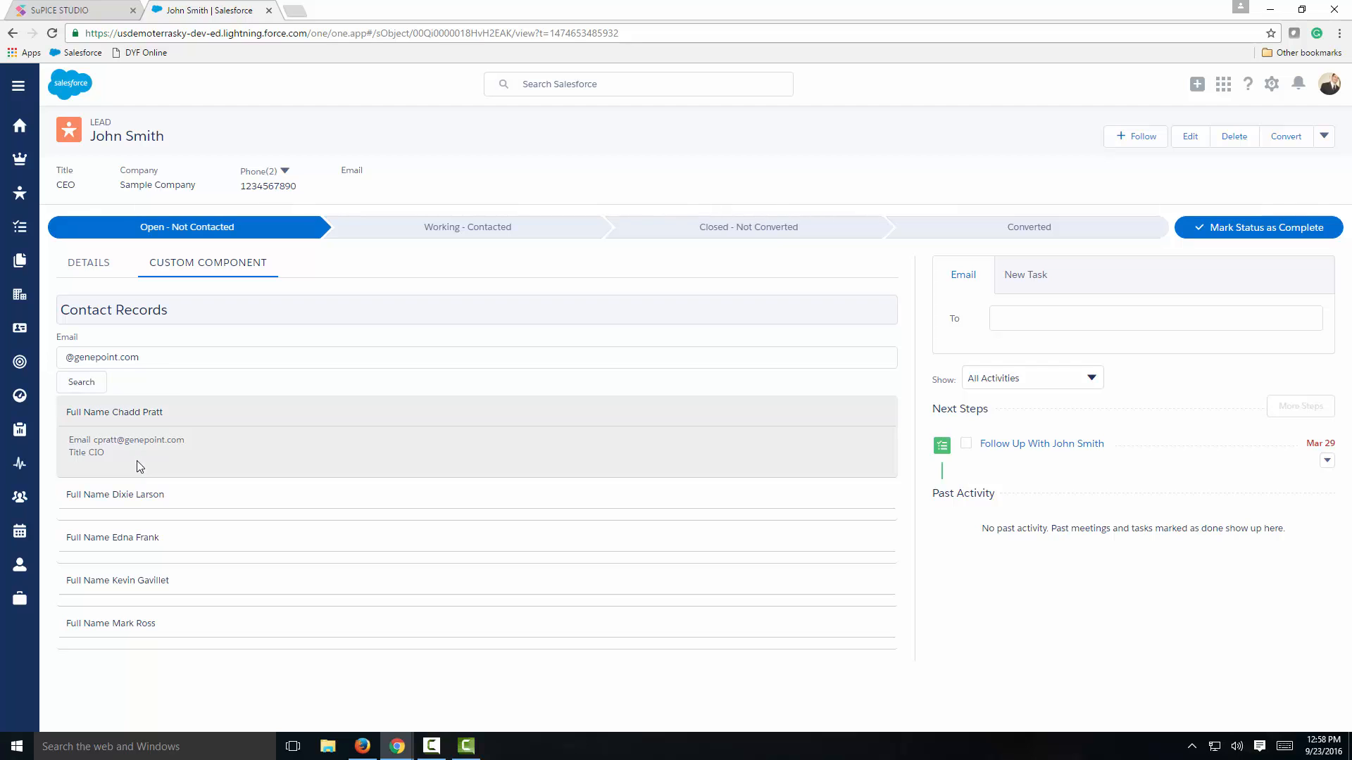